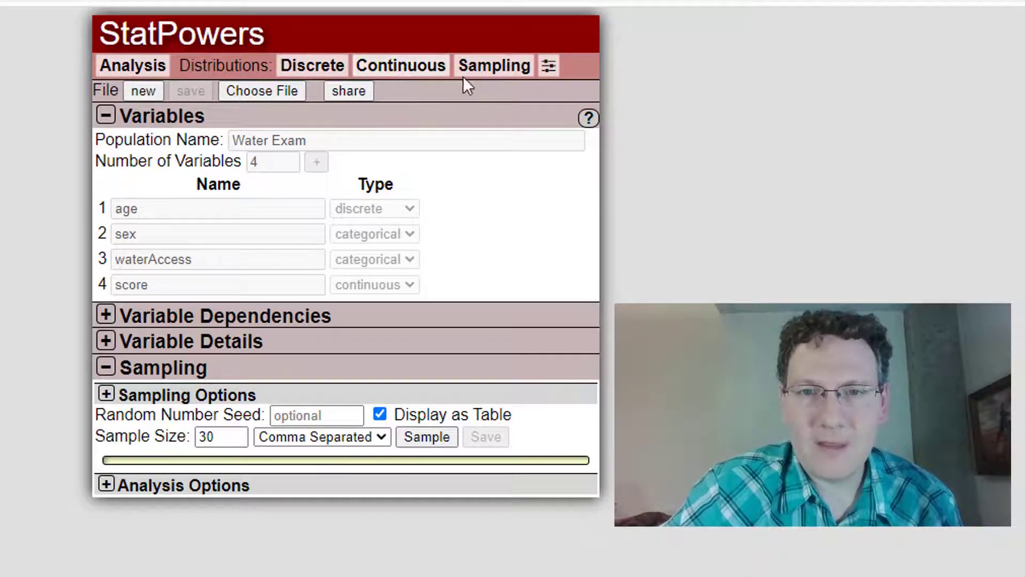
Step: Draw a random sample of 30 Water Exam records and scroll through the resulting table
left_click(494, 74)
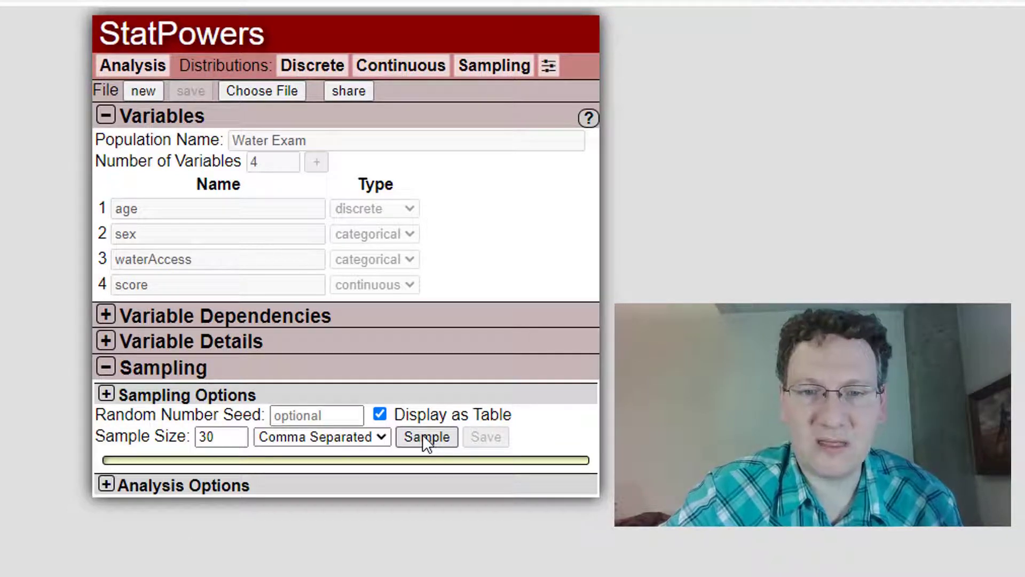
left_click(435, 443)
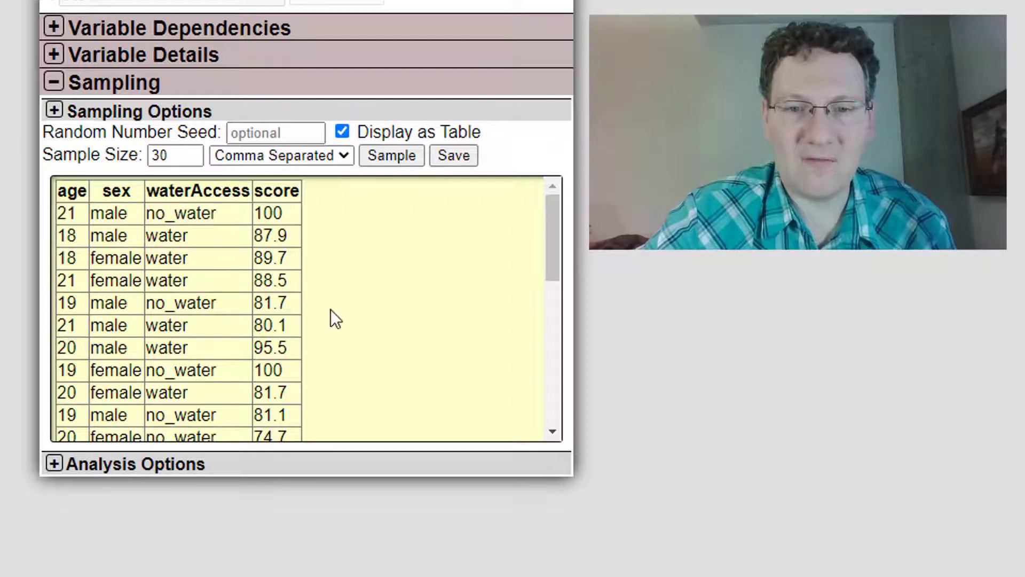
scroll(331, 310, "down", 8)
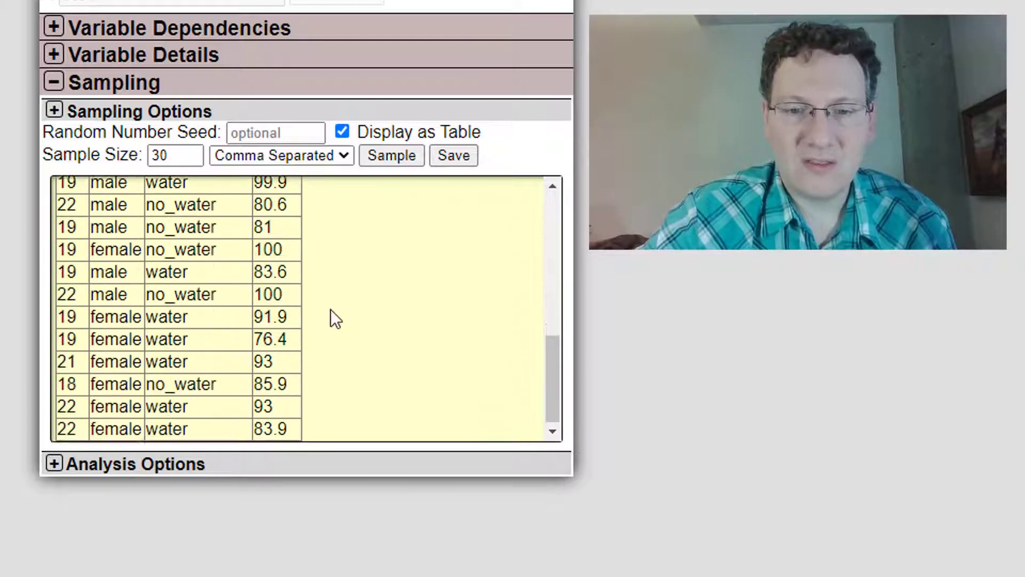
scroll(331, 310, "up", 8)
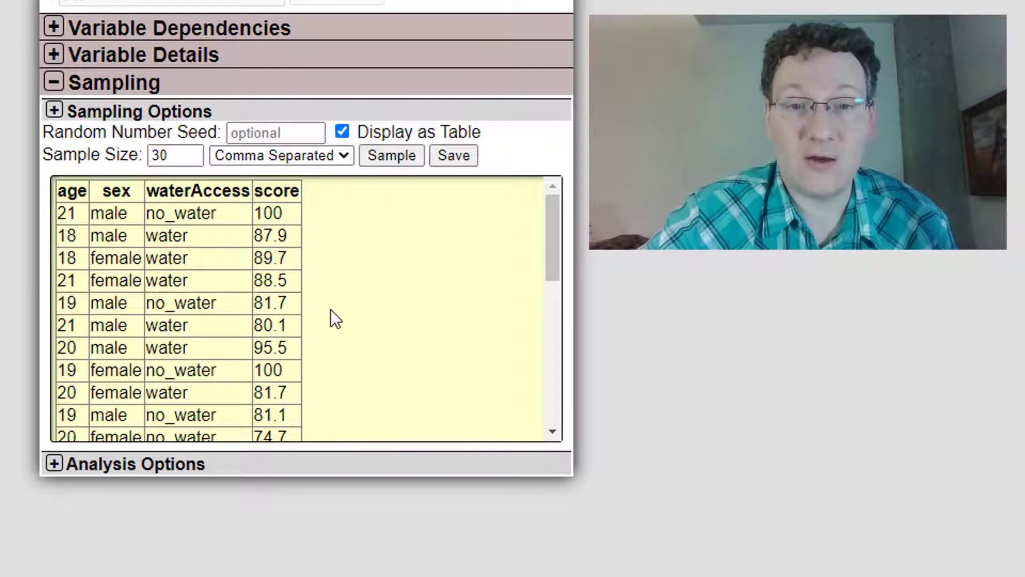
Step: Keep age, sex, waterAccess and score reported, and change the sampling method to Stratified
left_click(92, 123)
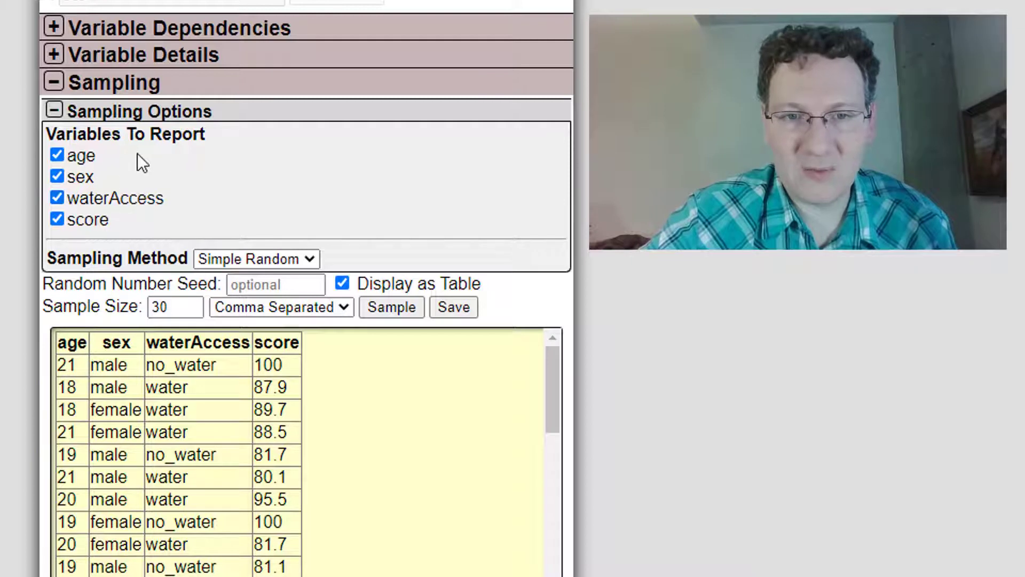
left_click(56, 220)
left_click(58, 199)
left_click(57, 216)
left_click(58, 199)
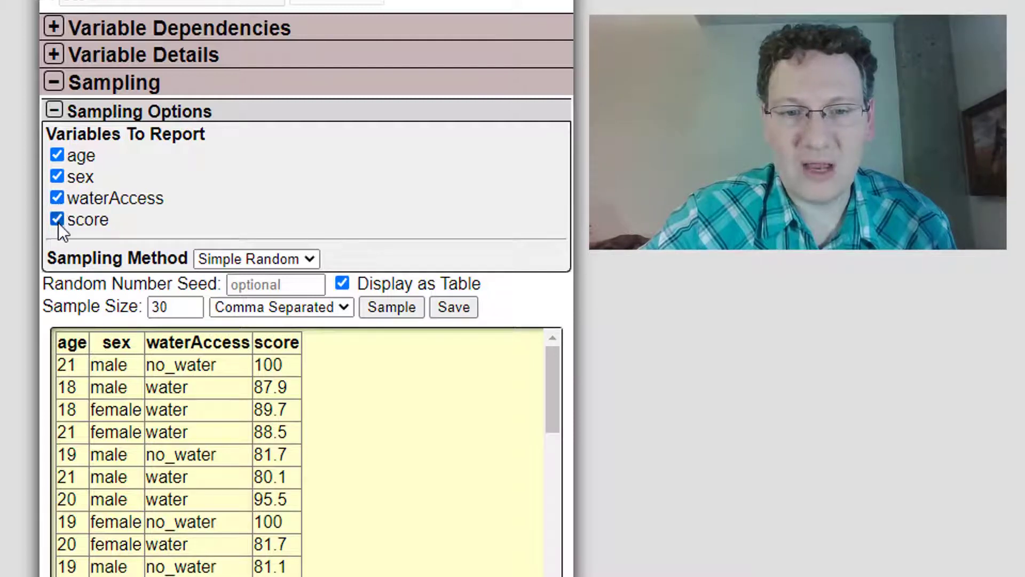
left_click(280, 260)
left_click(230, 296)
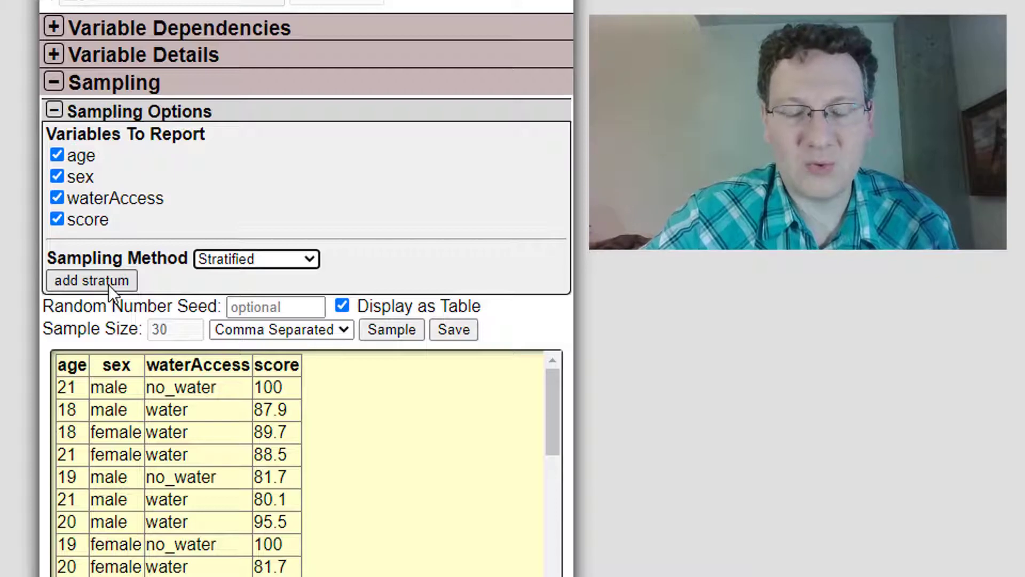
Step: Add a first stratum of 25 students conditioned on waterAccess = water
left_click(94, 282)
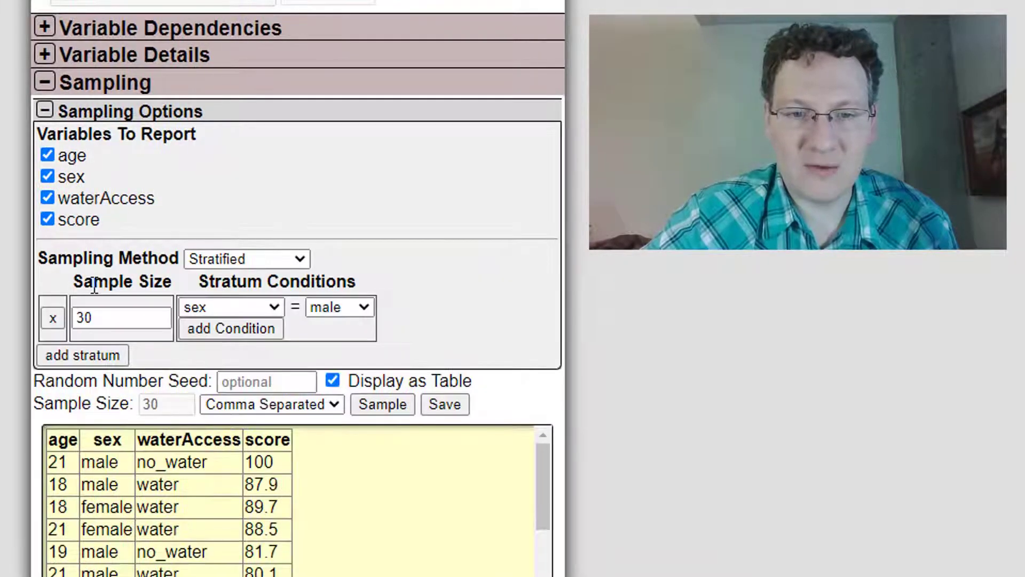
left_click(90, 320)
double_click(91, 319)
type("25")
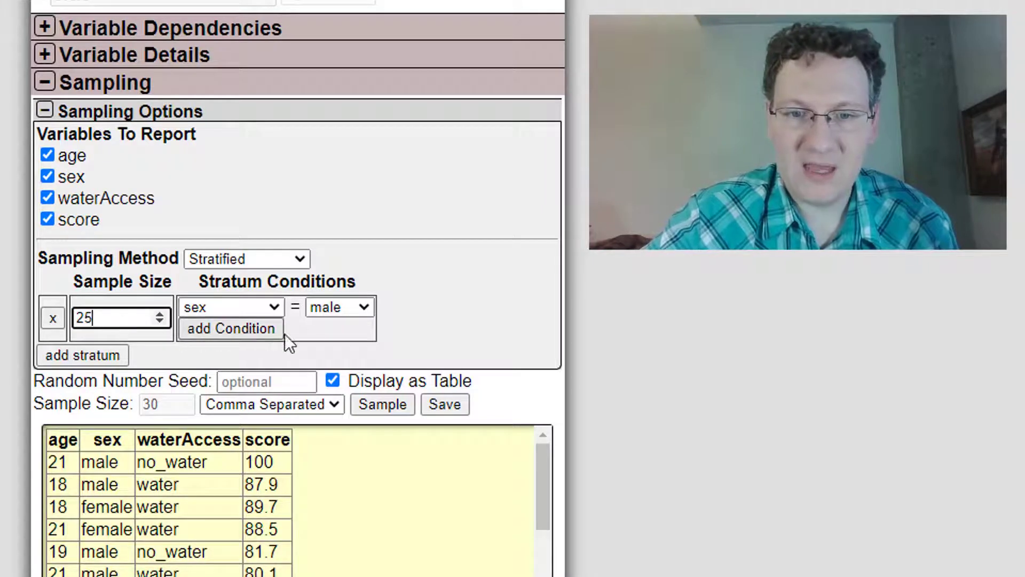
left_click(306, 331)
left_click(277, 308)
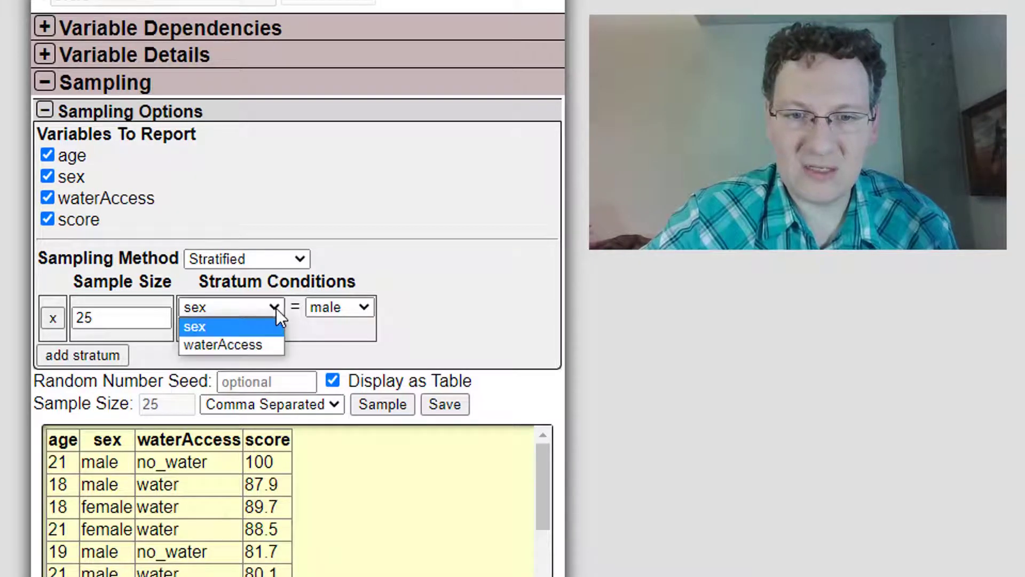
left_click(251, 344)
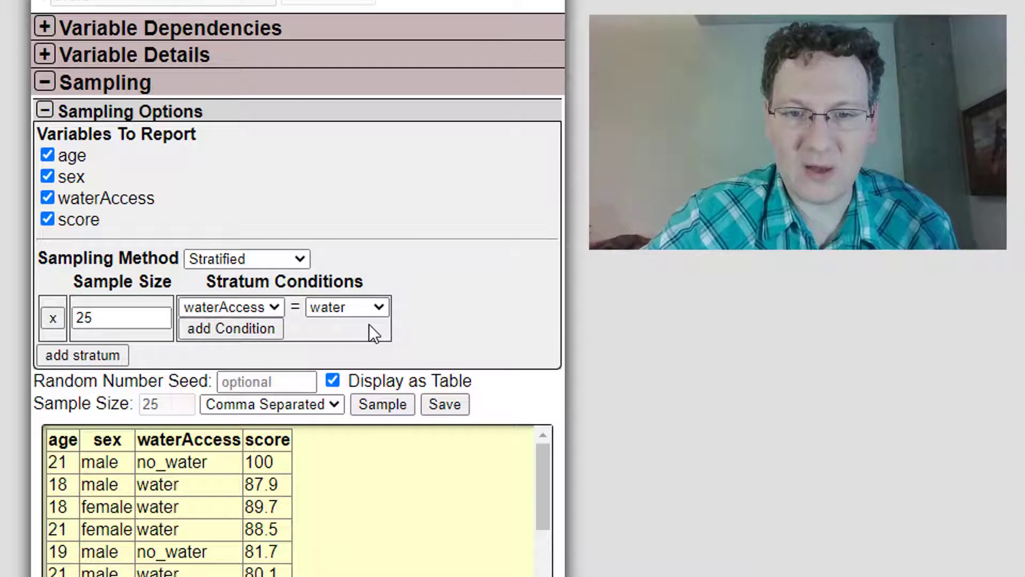
Step: Add a second stratum of 25 students where waterAccess is no_water
left_click(53, 357)
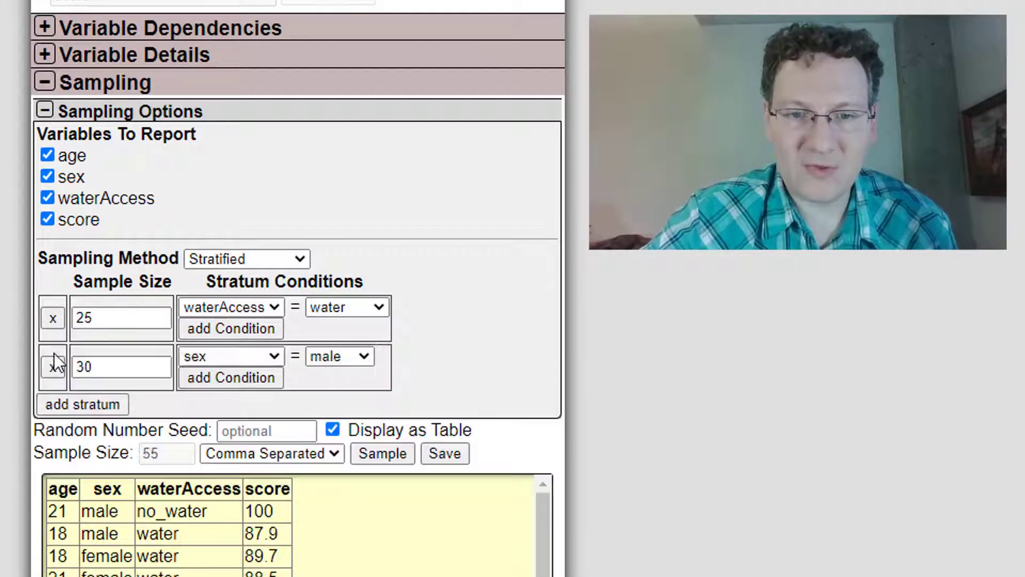
double_click(105, 363)
type("25")
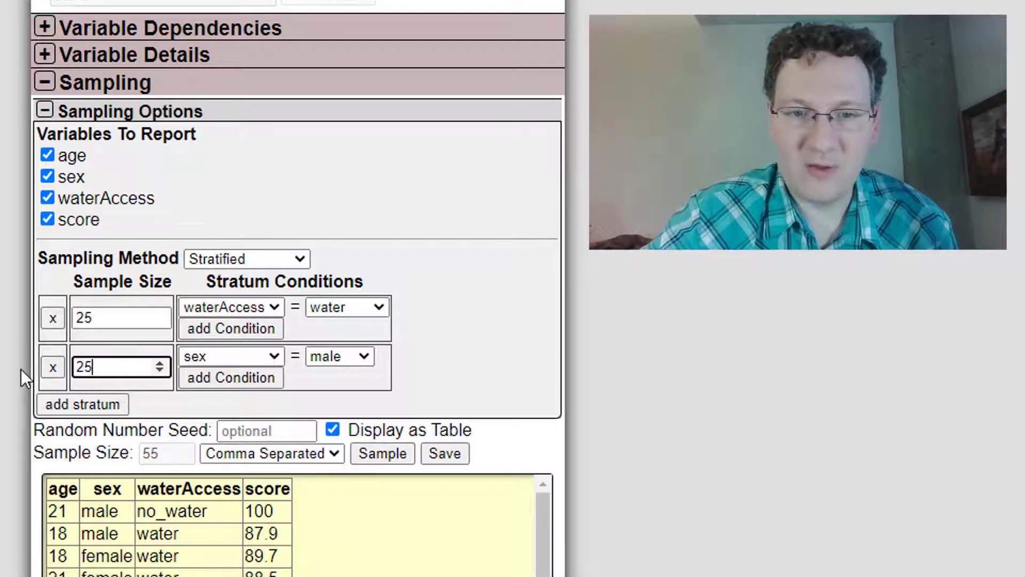
left_click(231, 397)
left_click(274, 356)
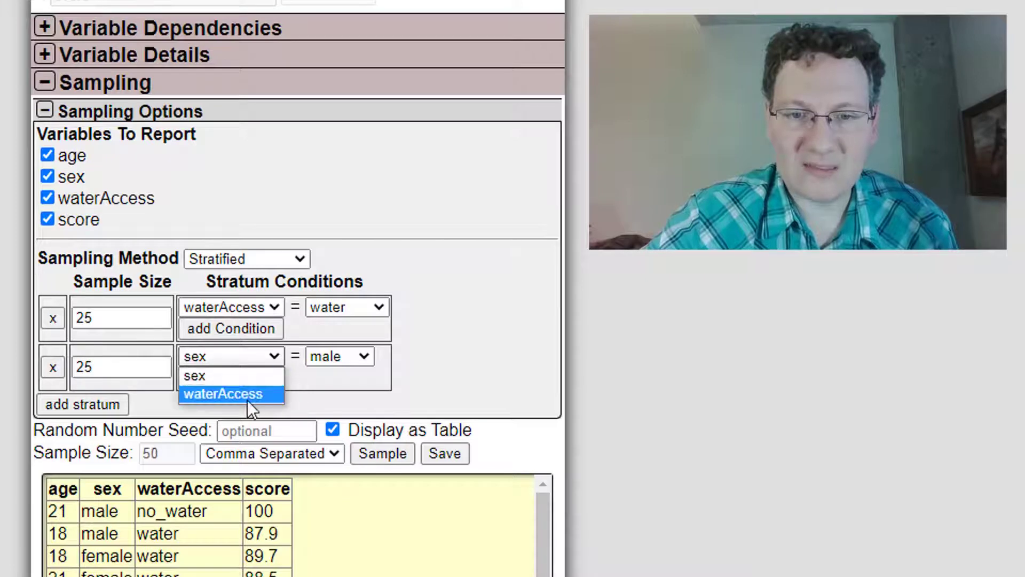
left_click(235, 391)
left_click(334, 355)
left_click(328, 395)
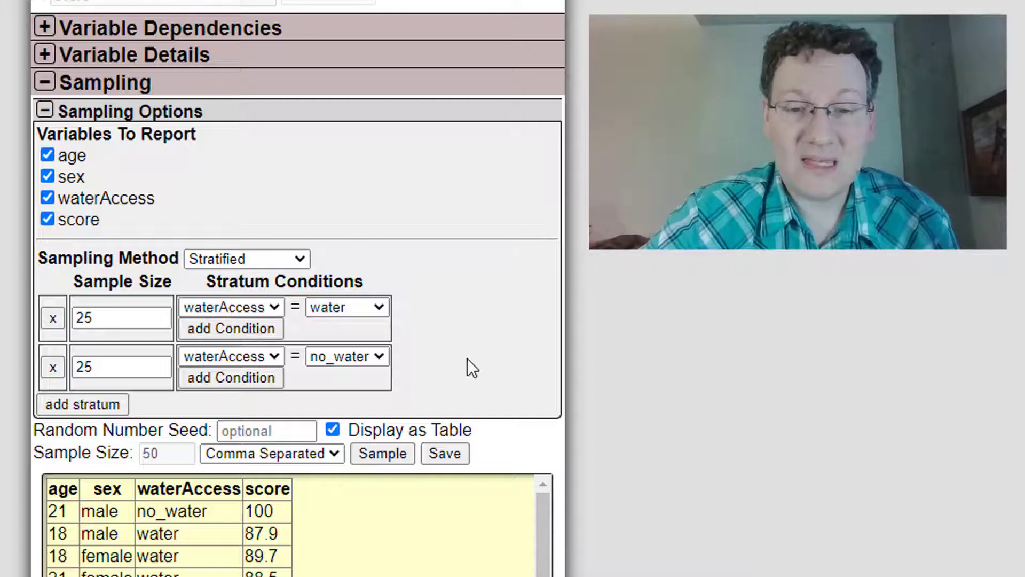
scroll(467, 358, "down", 2)
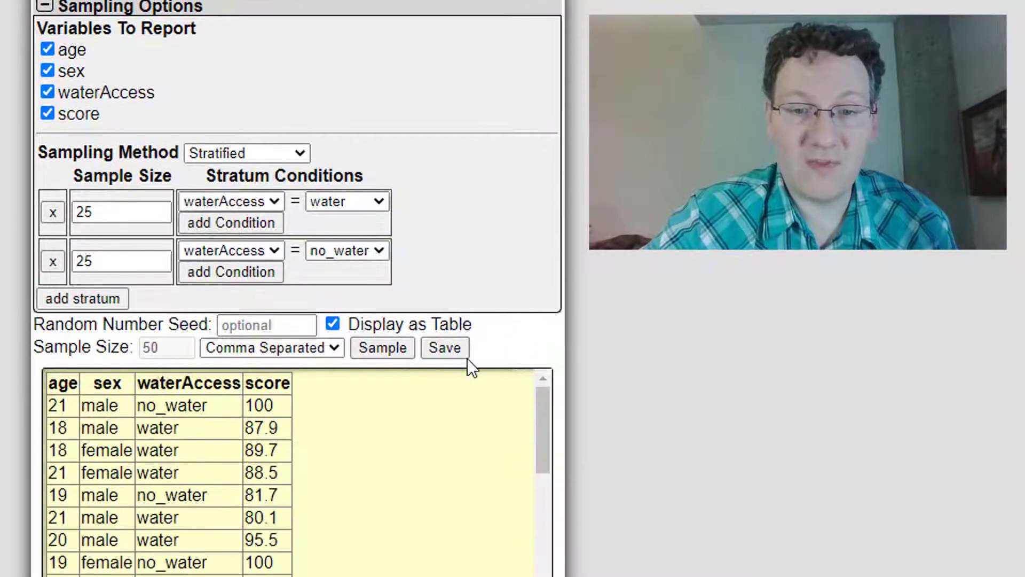
Step: Draw a stratified sample of 50 and scroll through the 25 water and 25 no_water rows
left_click(379, 351)
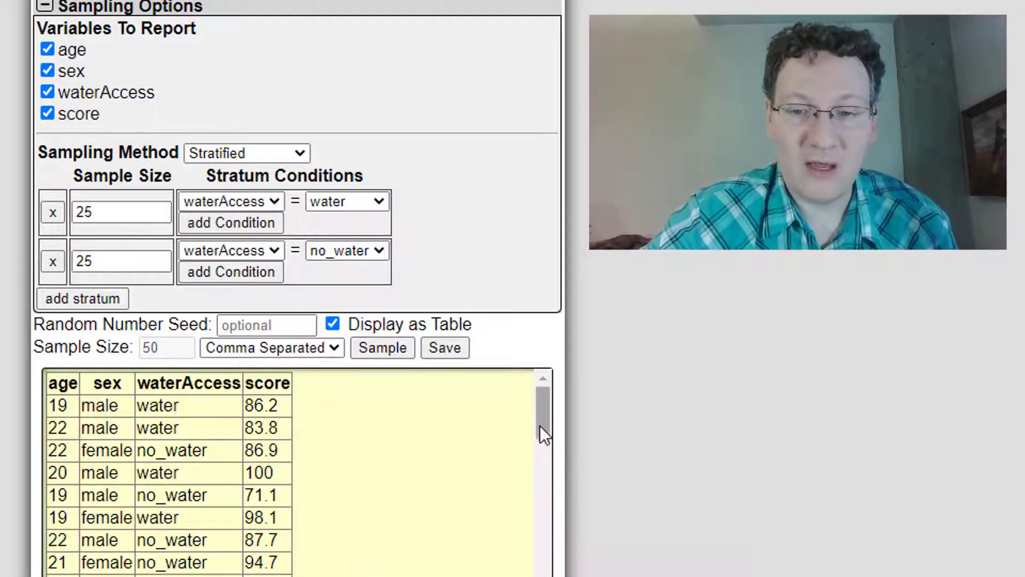
left_click_drag(540, 421, 537, 426)
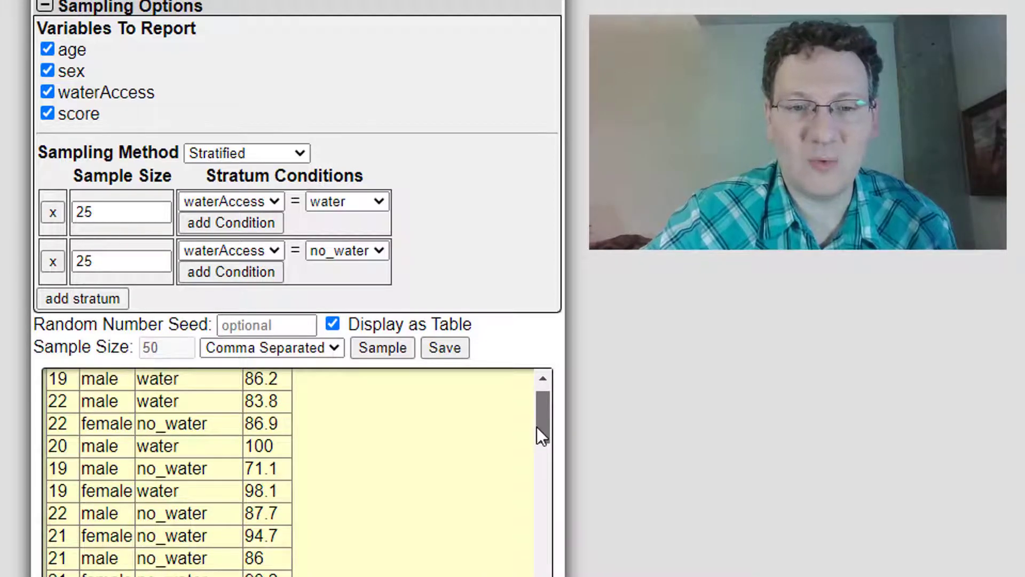
left_click_drag(534, 427, 523, 576)
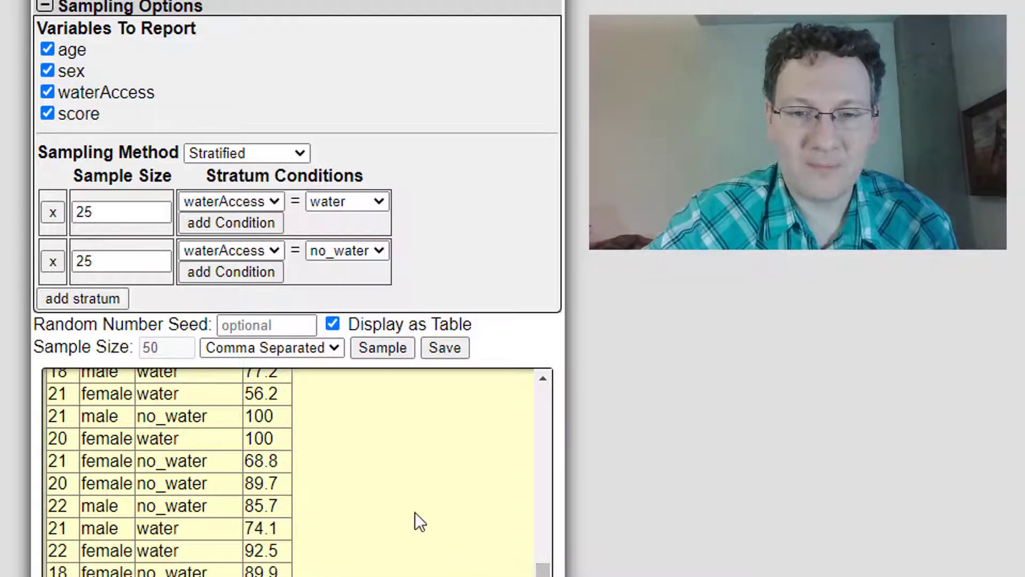
scroll(415, 512, "up", 8)
scroll(415, 512, "up", 4)
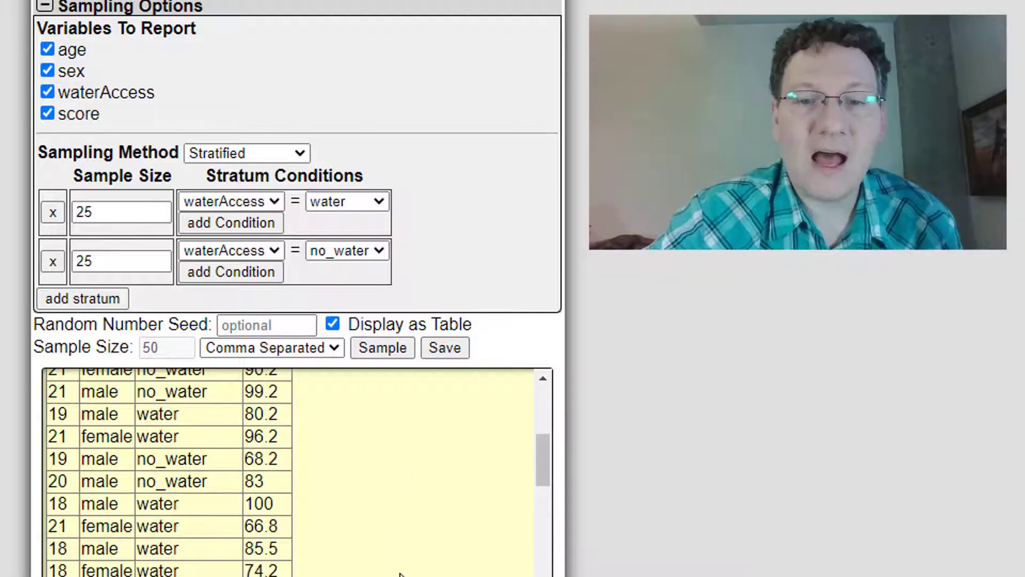
scroll(569, 556, "down", 2)
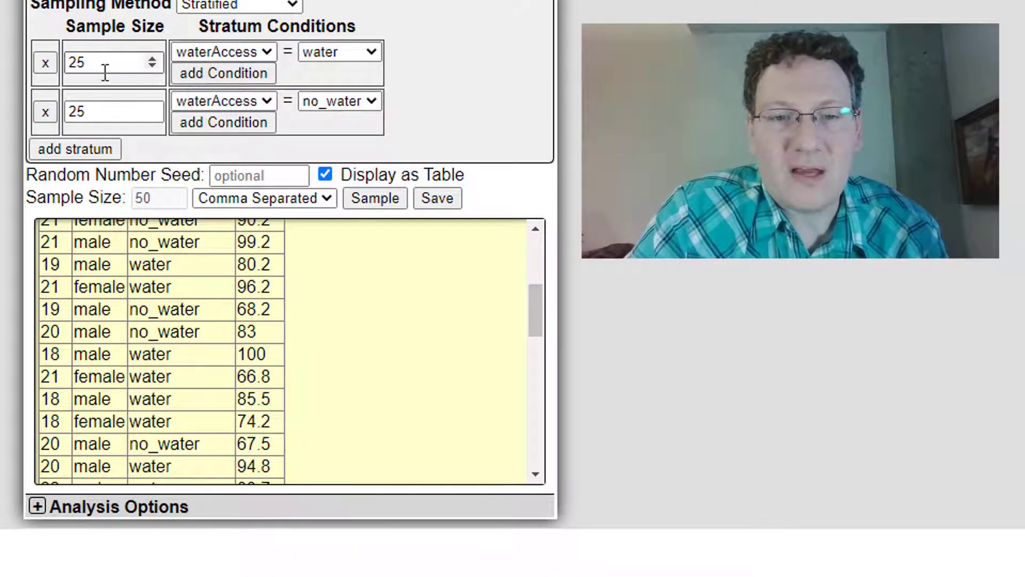
Step: Add a male condition to the first stratum, and make the second stratum water-access females
left_click(210, 76)
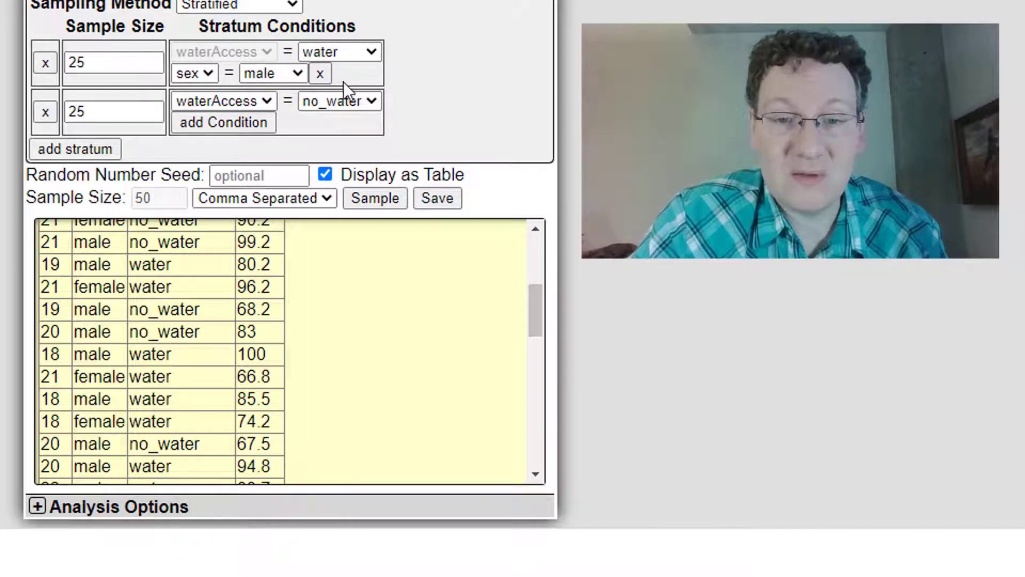
left_click(342, 105)
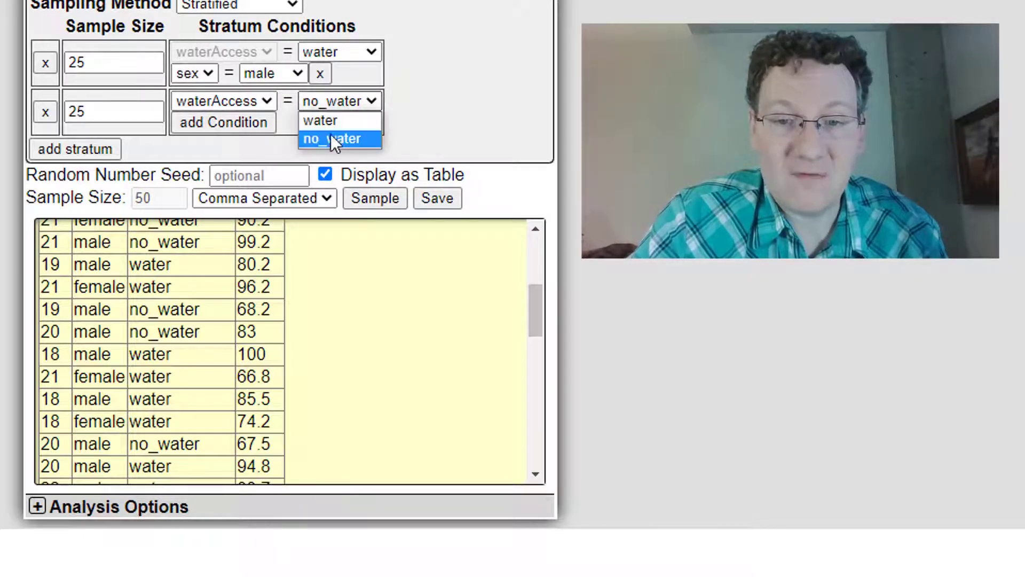
left_click(328, 122)
left_click(240, 124)
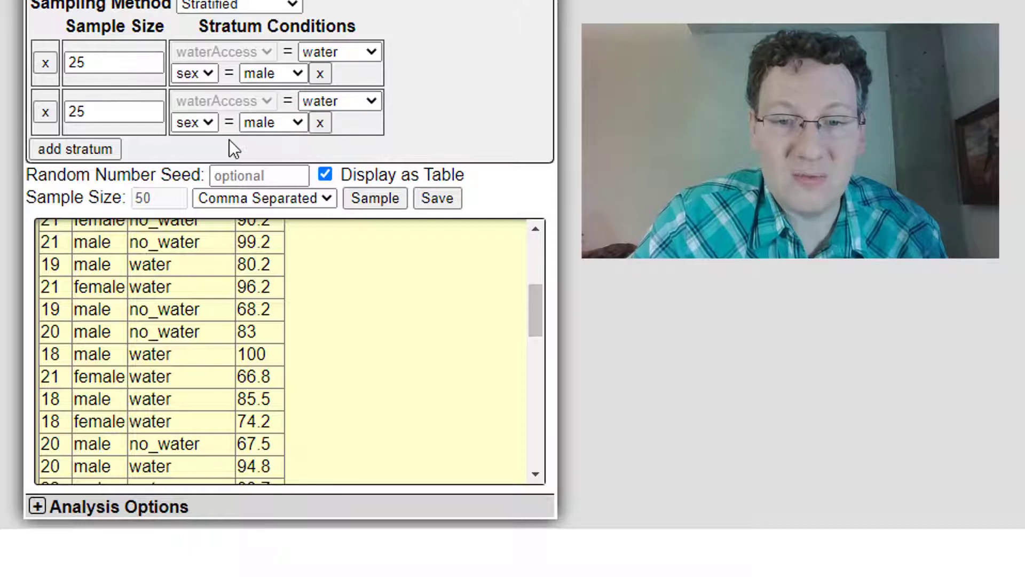
left_click(278, 124)
left_click(281, 155)
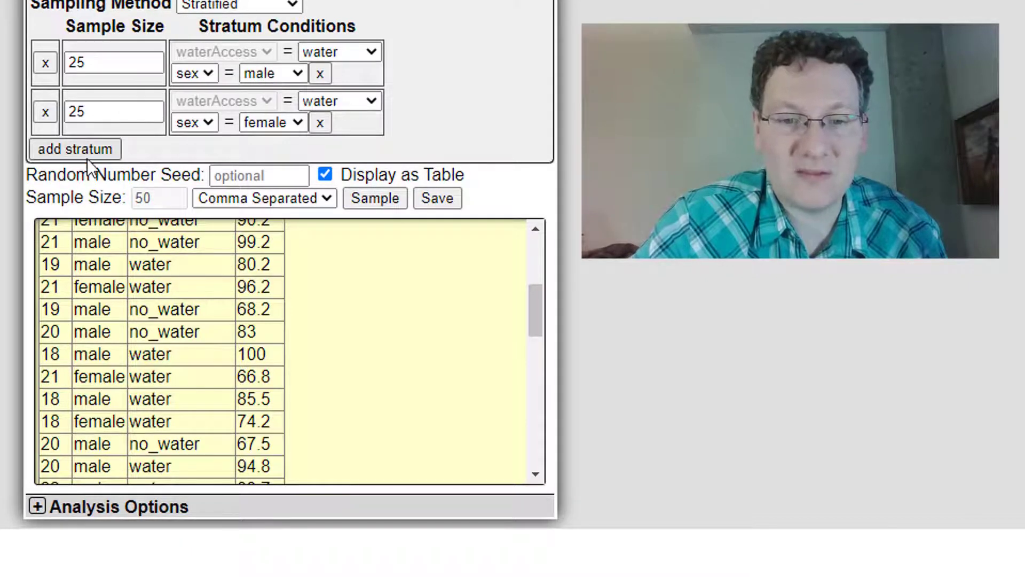
Step: Draw a new stratified sample and scroll through the male and female water-access rows
left_click(365, 201)
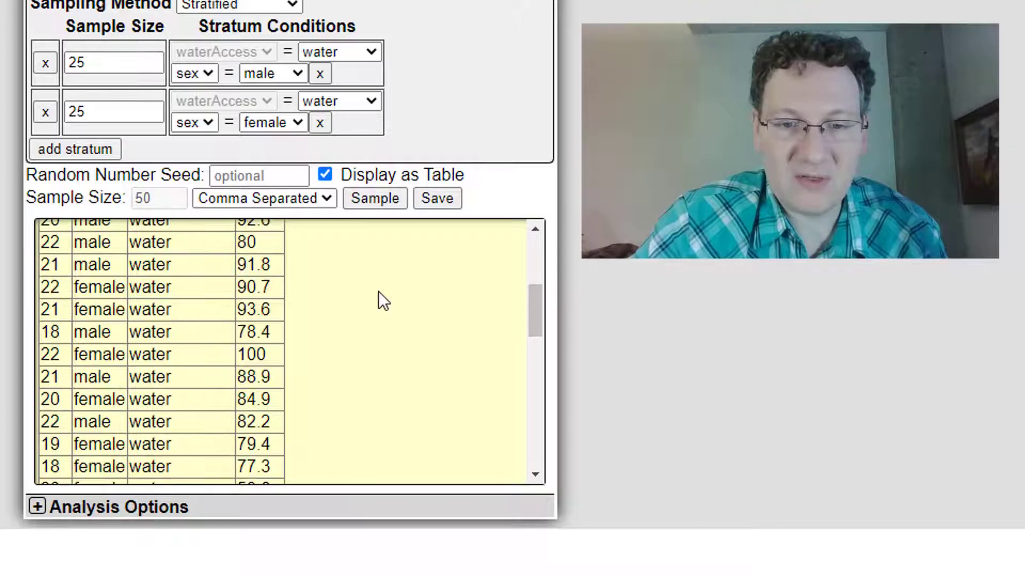
scroll(380, 293, "up", 4)
scroll(380, 293, "down", 3)
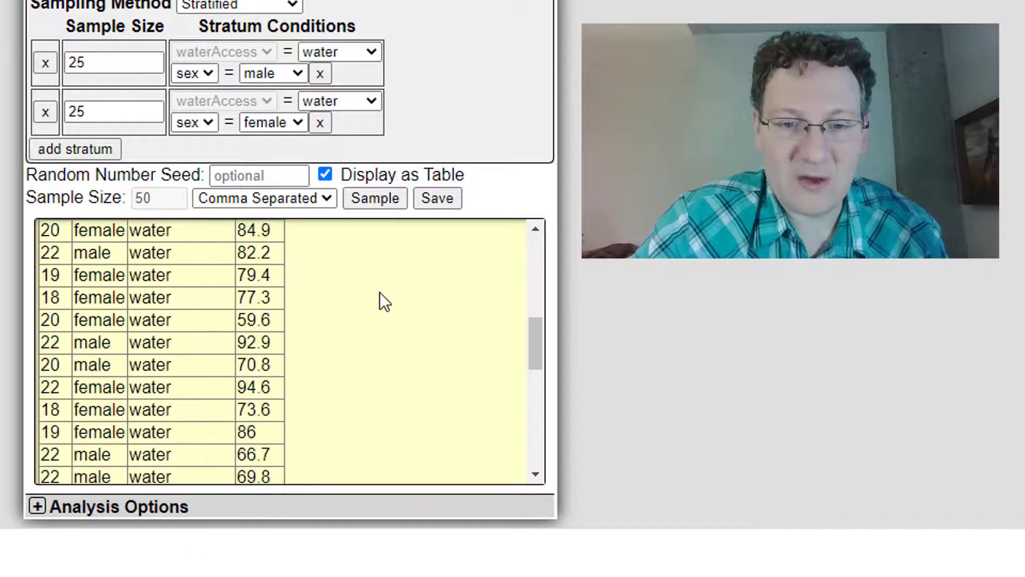
scroll(379, 292, "down", 8)
scroll(380, 292, "up", 15)
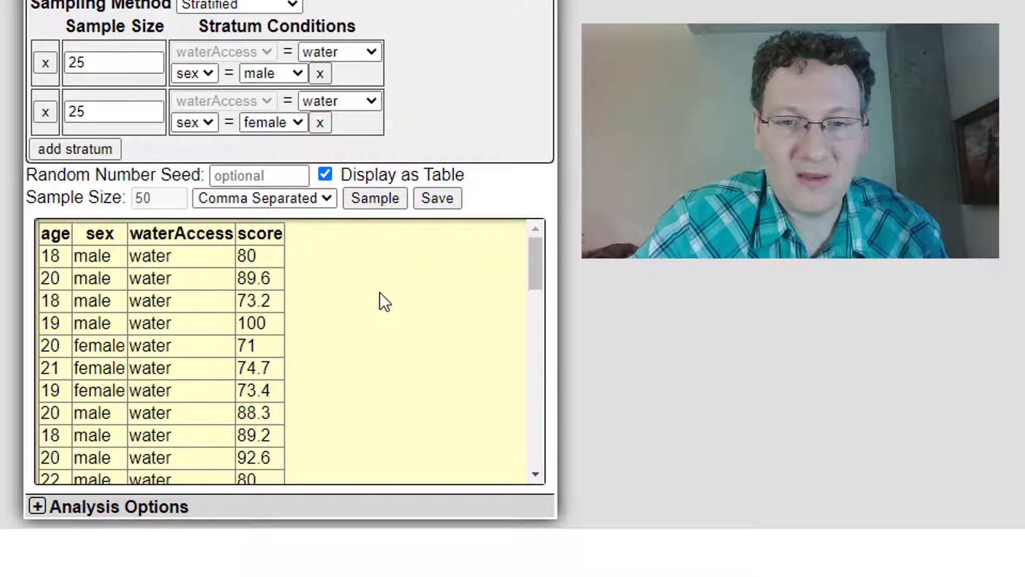
Step: Add a third stratum of 25 no_water male students
left_click(83, 149)
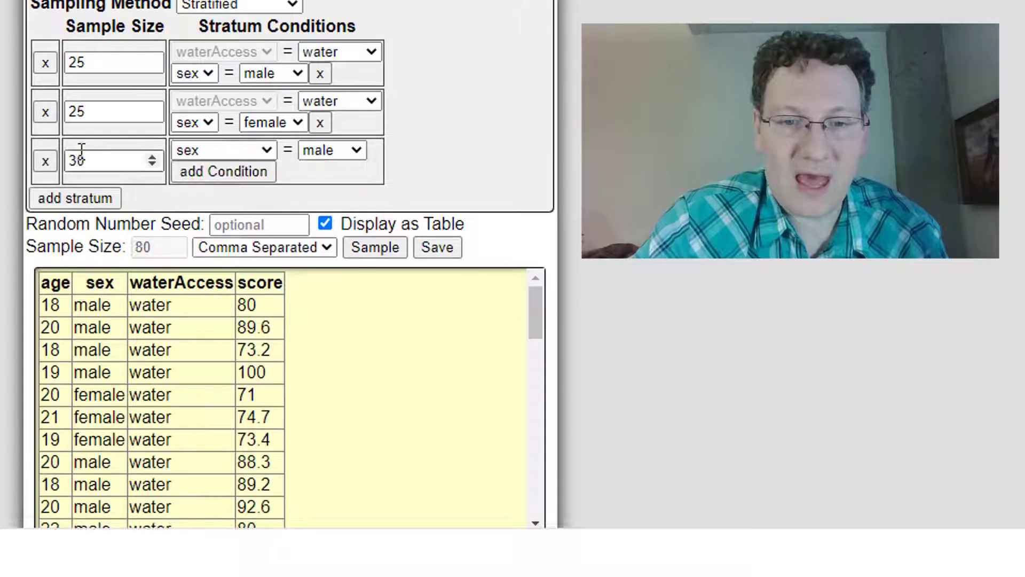
left_click(86, 197)
double_click(80, 160)
type("25")
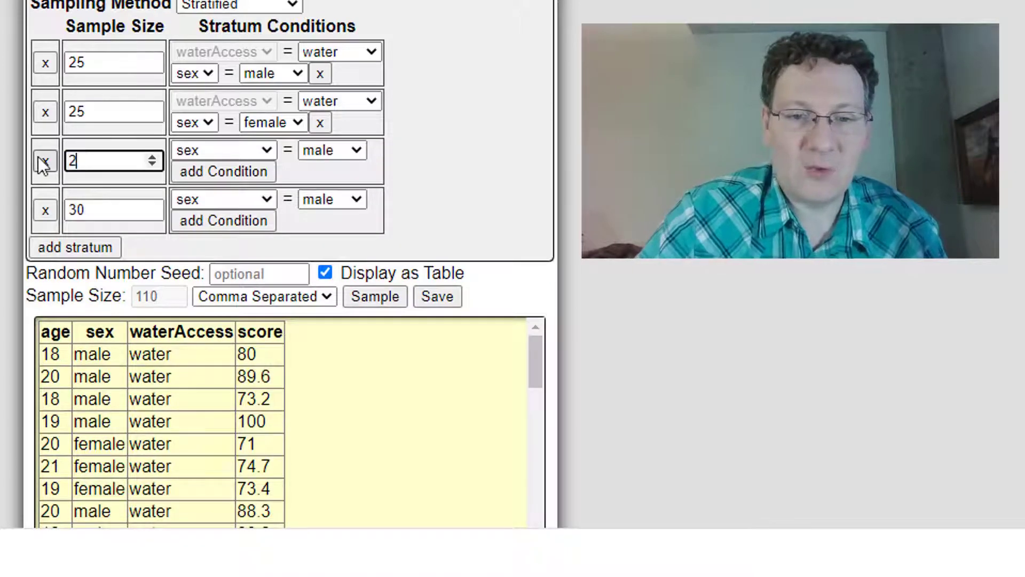
left_click(209, 150)
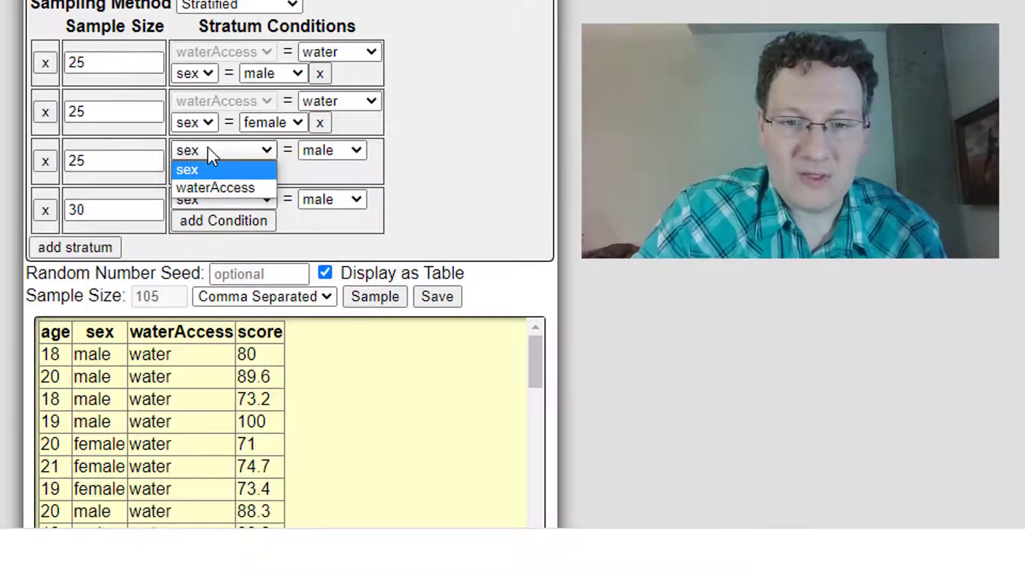
left_click(233, 189)
left_click(319, 149)
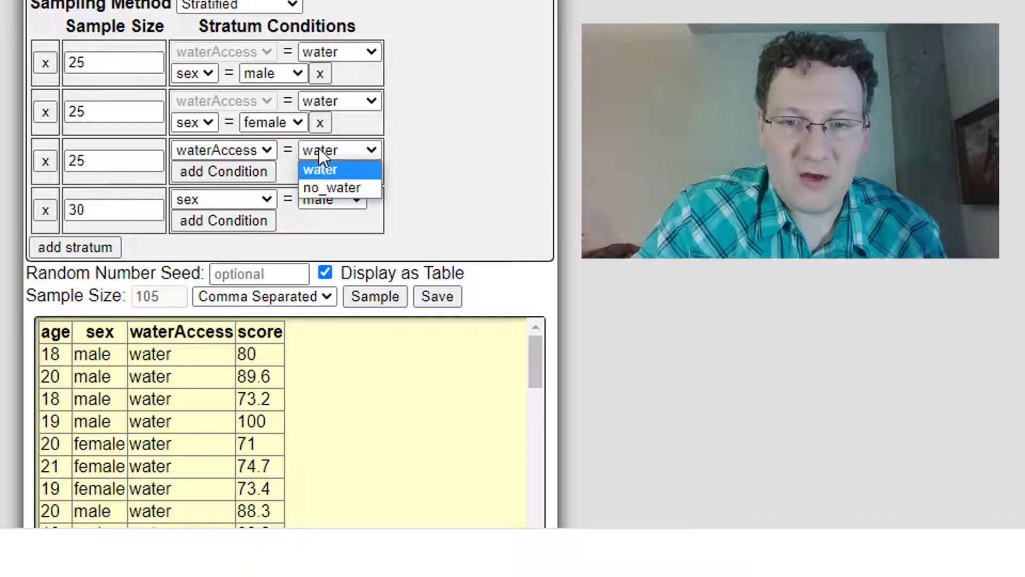
left_click(316, 187)
left_click(258, 176)
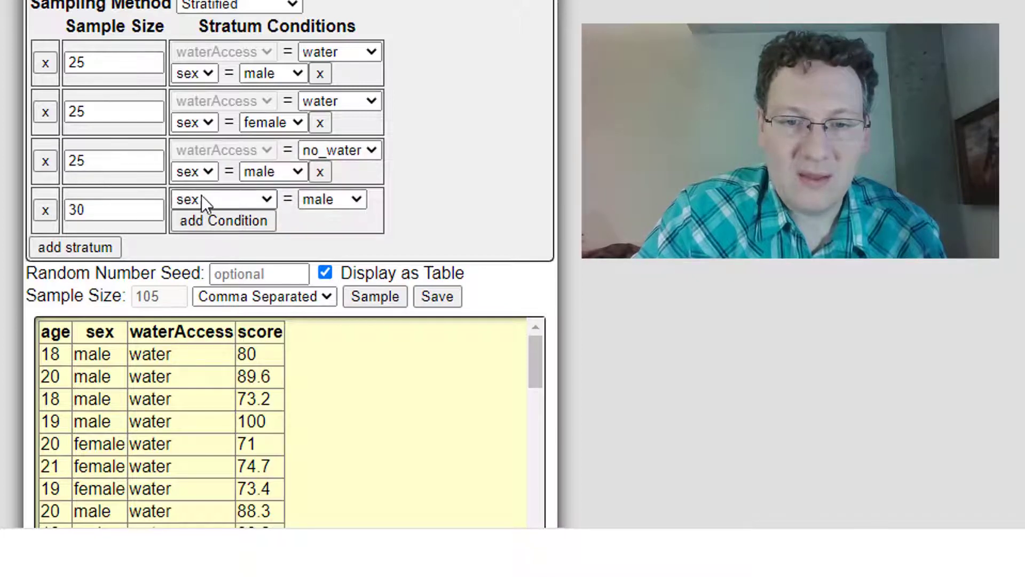
Step: Set a fourth stratum to 25 no_water female students
left_click_drag(119, 217, 8, 220)
type("2")
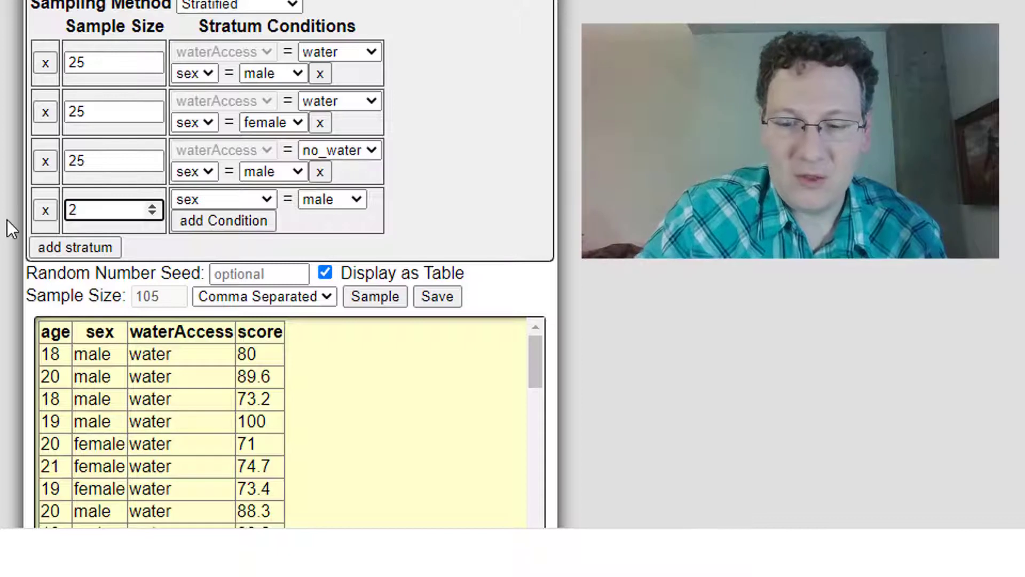
type("5")
left_click(197, 203)
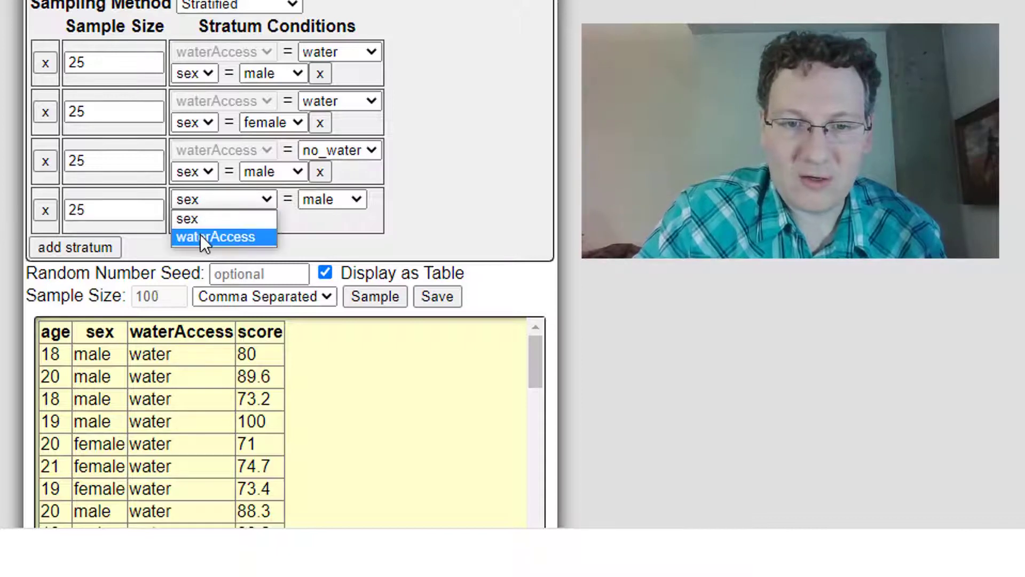
left_click(200, 235)
left_click(299, 201)
left_click(316, 239)
left_click(269, 225)
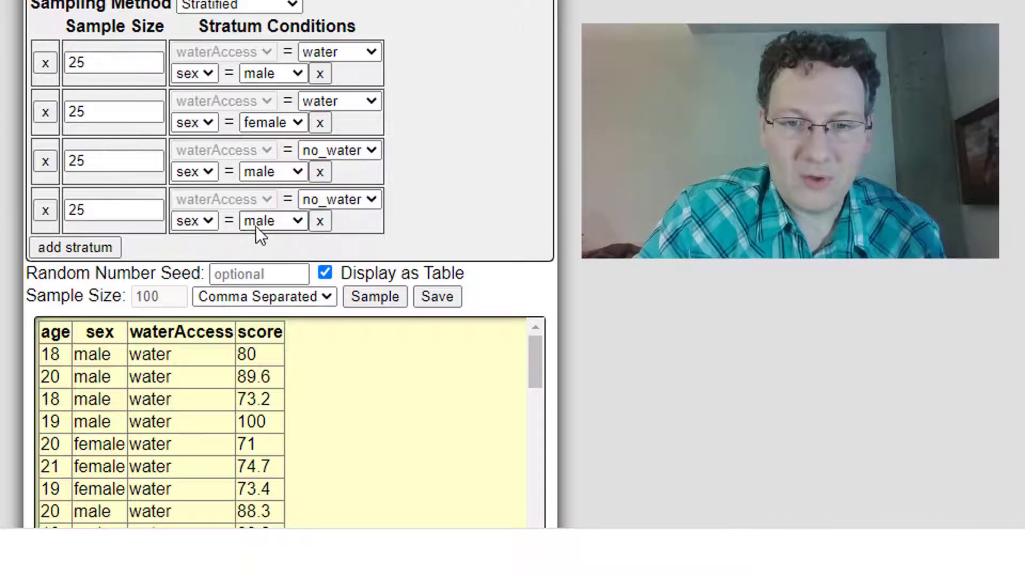
left_click(252, 220)
left_click(260, 255)
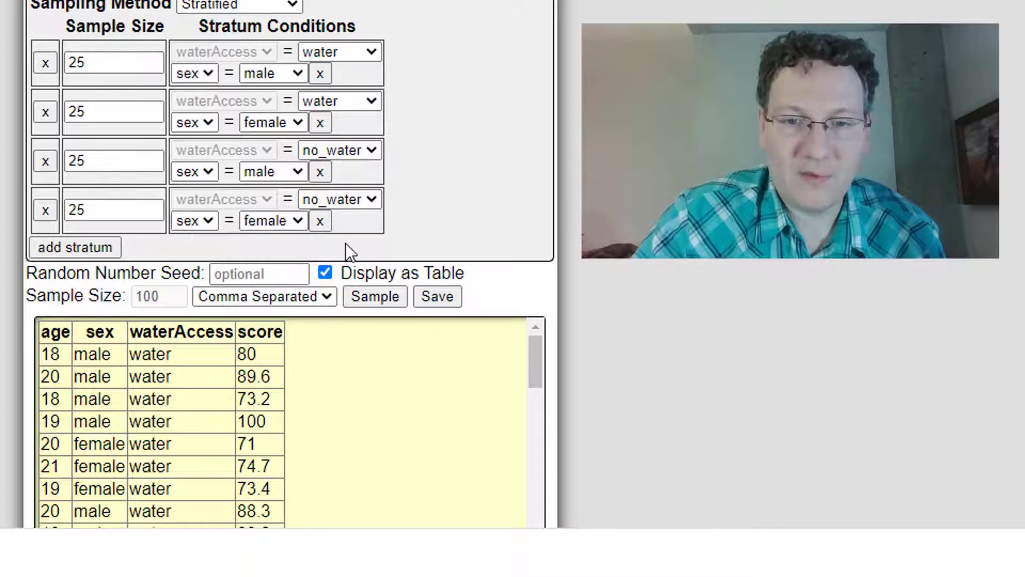
Step: Draw a stratified sample of 100 and scroll down to the table's last row
left_click(386, 300)
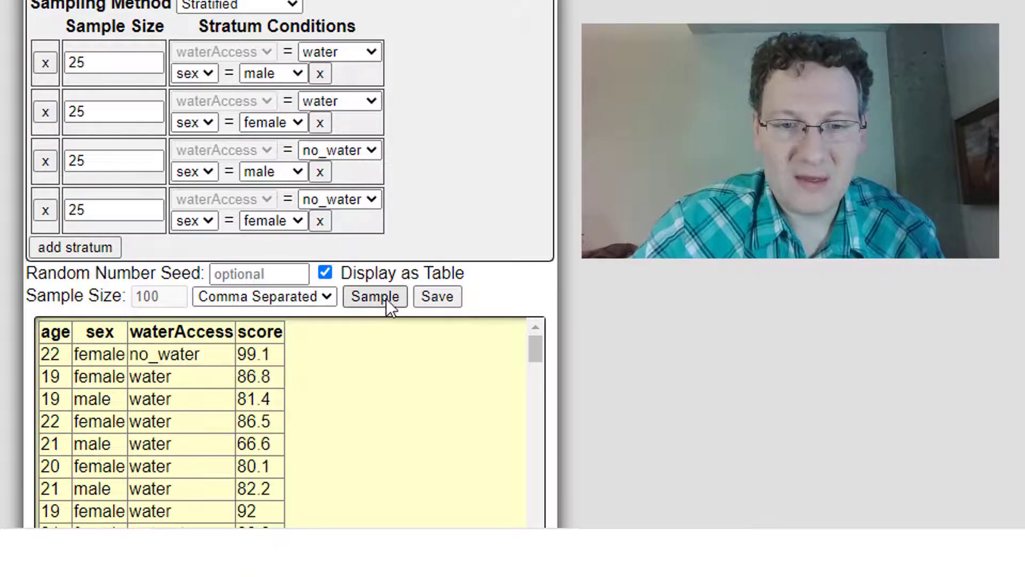
scroll(373, 409, "down", 12)
scroll(373, 408, "up", 2)
scroll(696, 388, "down", 2)
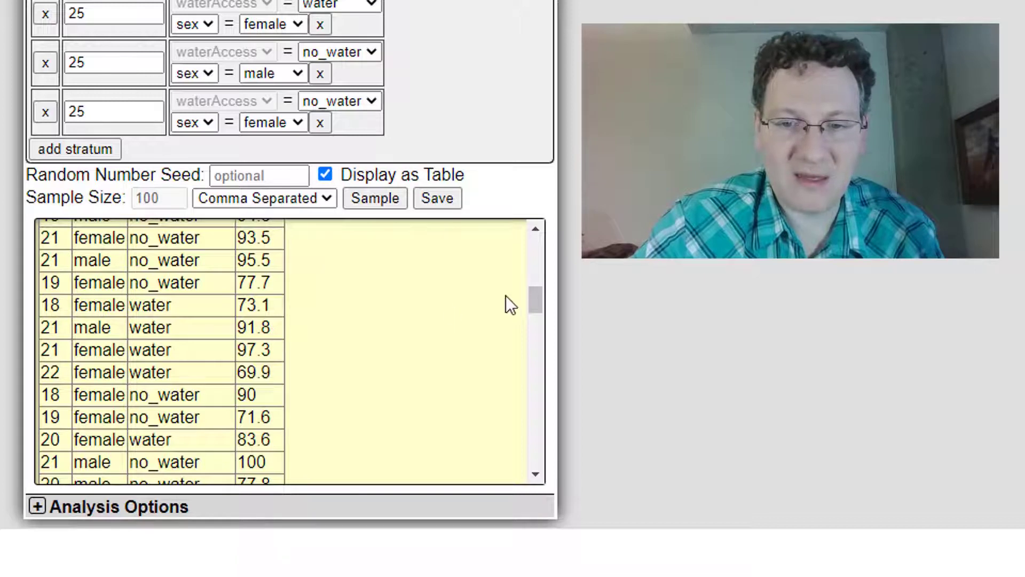
left_click_drag(537, 298, 530, 239)
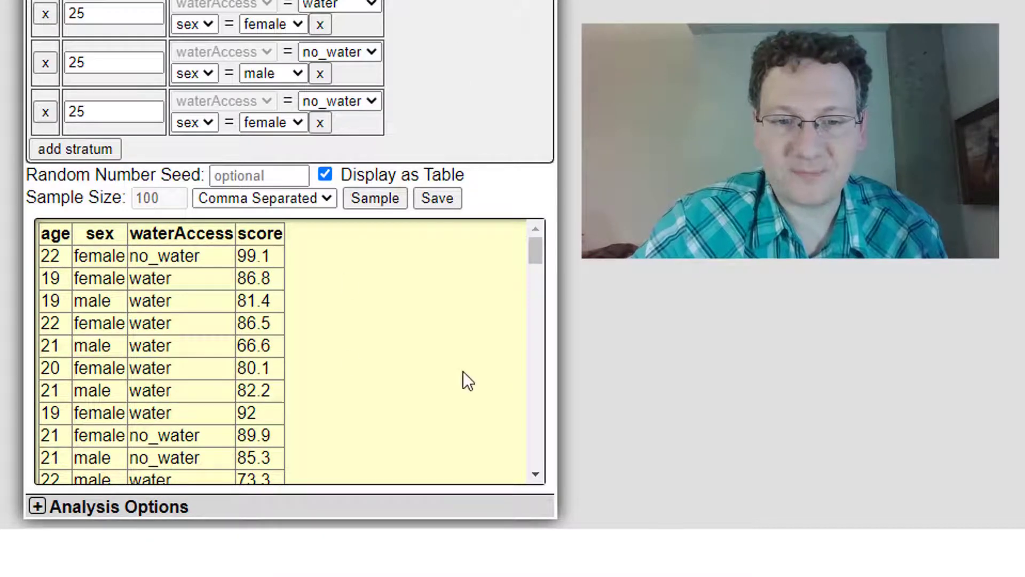
scroll(462, 372, "down", 2)
scroll(463, 371, "down", 15)
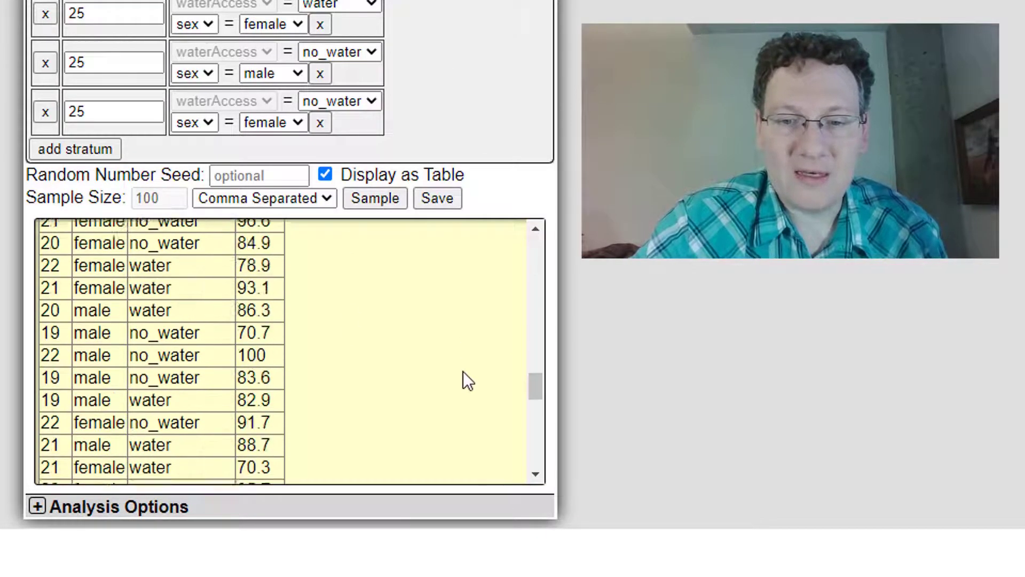
scroll(464, 380, "down", 4)
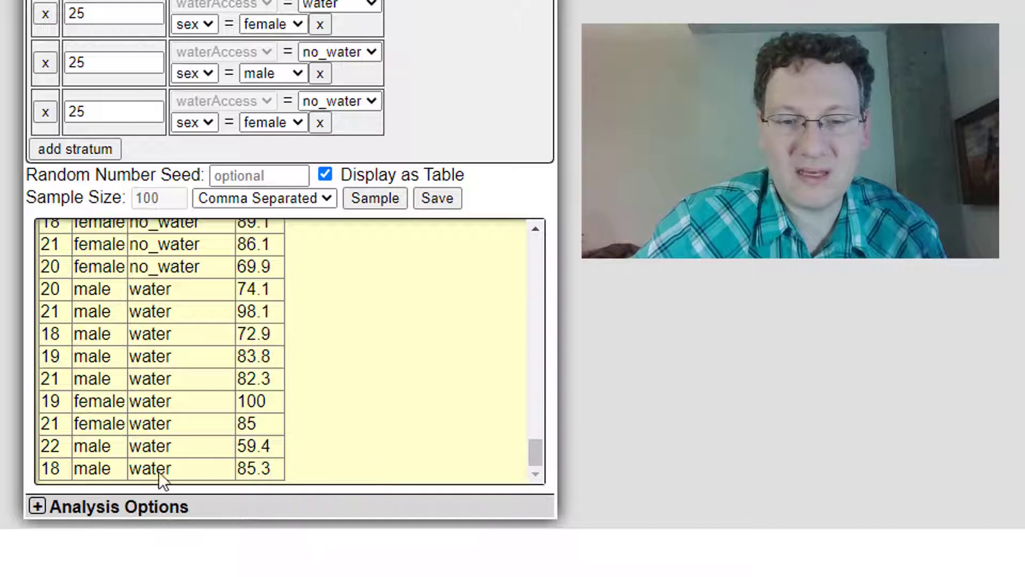
Step: In Analysis Options, keep only score checked and set Group By to waterAccess
left_click(129, 511)
scroll(443, 407, "down", 3)
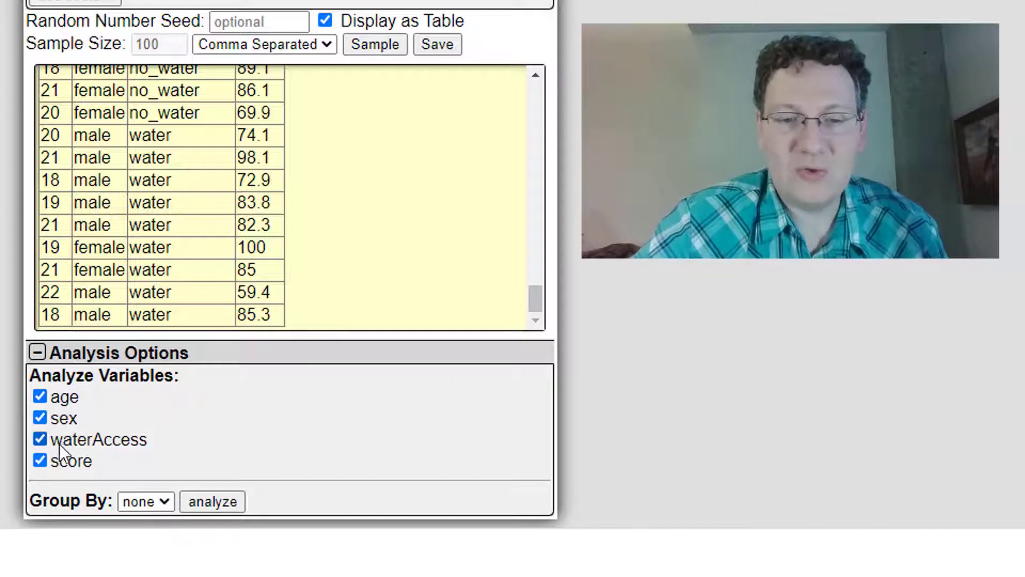
left_click(38, 437)
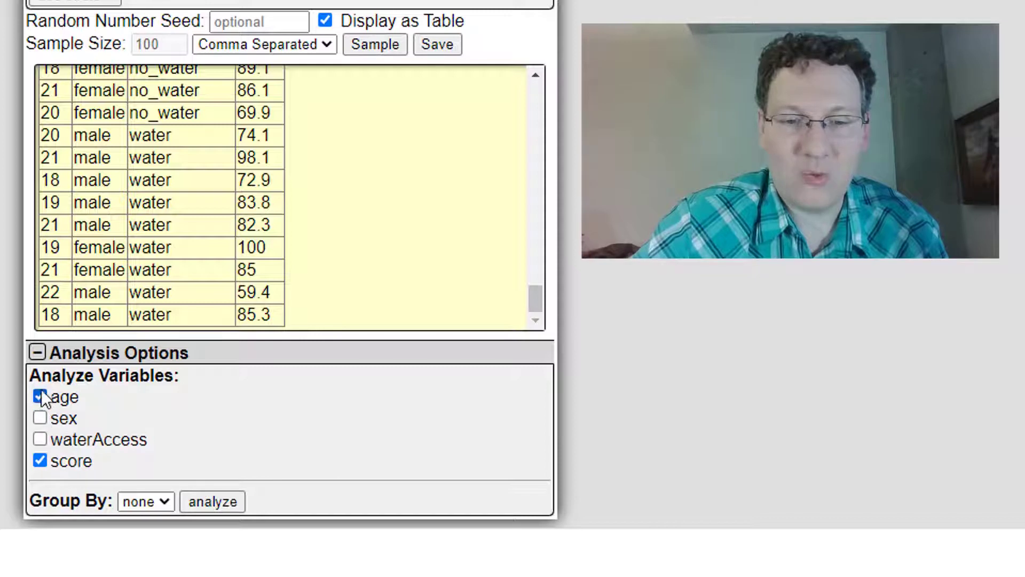
left_click(40, 396)
left_click(41, 438)
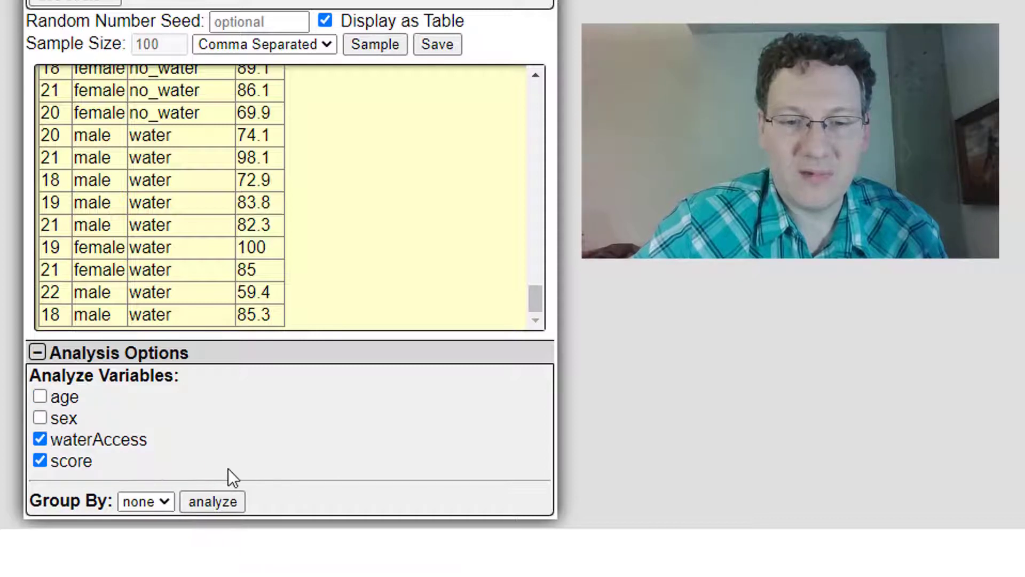
left_click(37, 440)
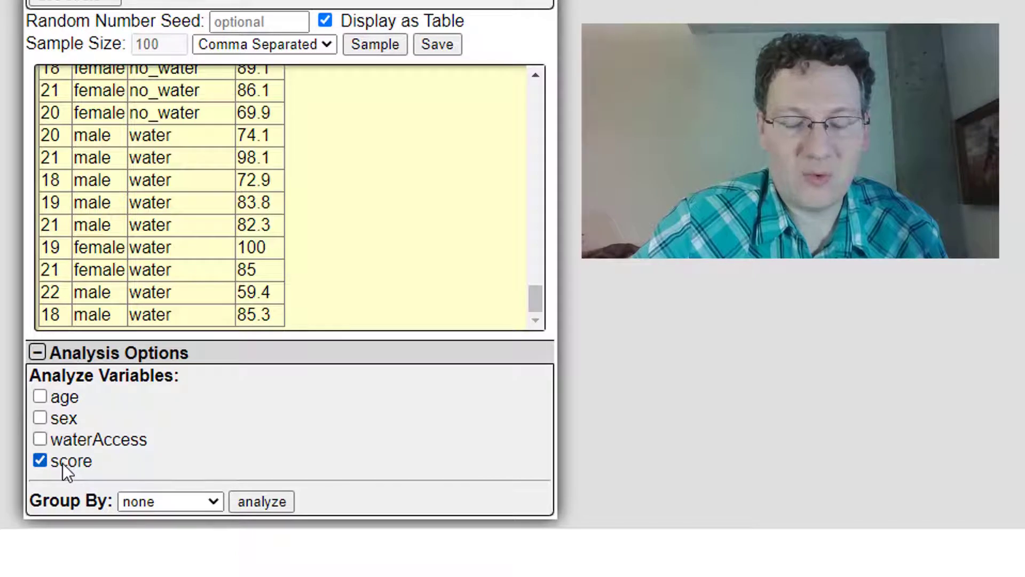
left_click(126, 502)
left_click(155, 549)
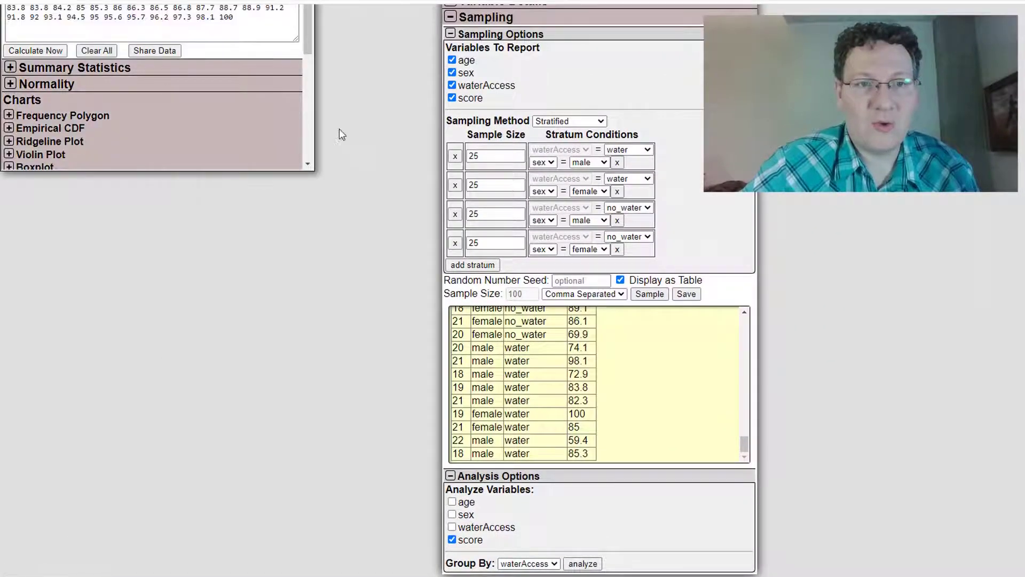
Step: Bring the score by waterAccess window into view and collapse its Data Entry section
scroll(338, 129, "up", 4)
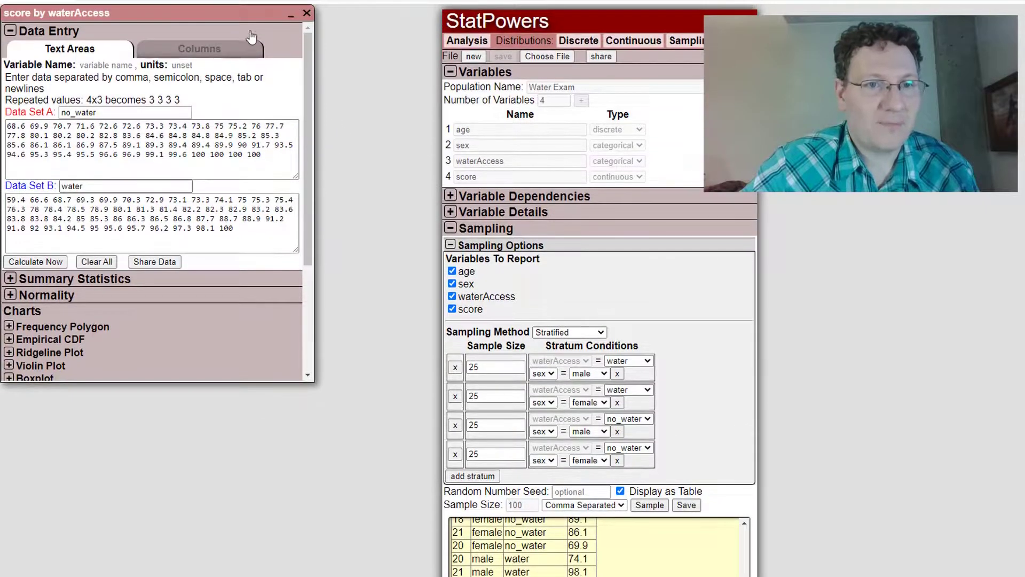
left_click_drag(240, 13, 331, 68)
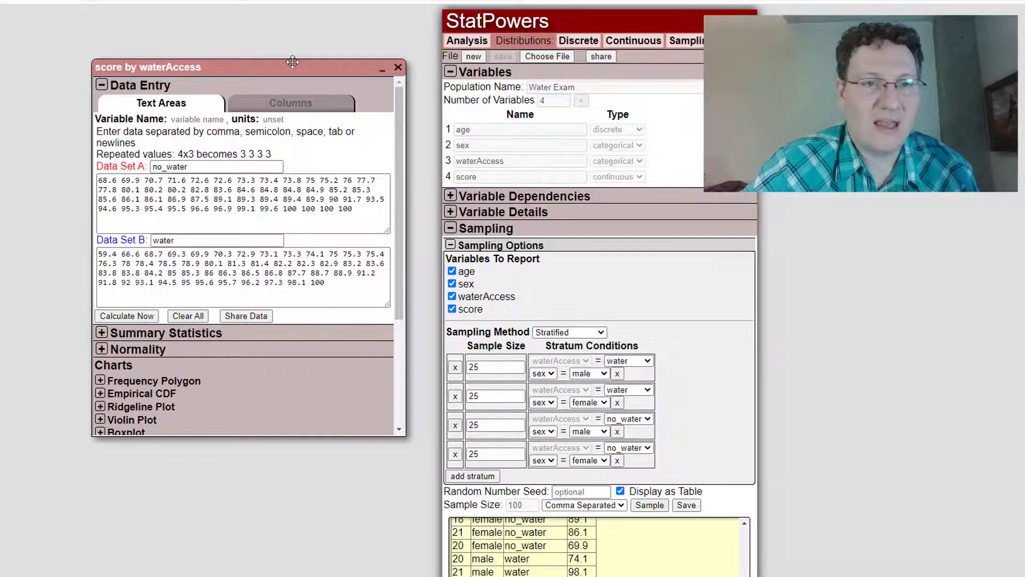
left_click(155, 208)
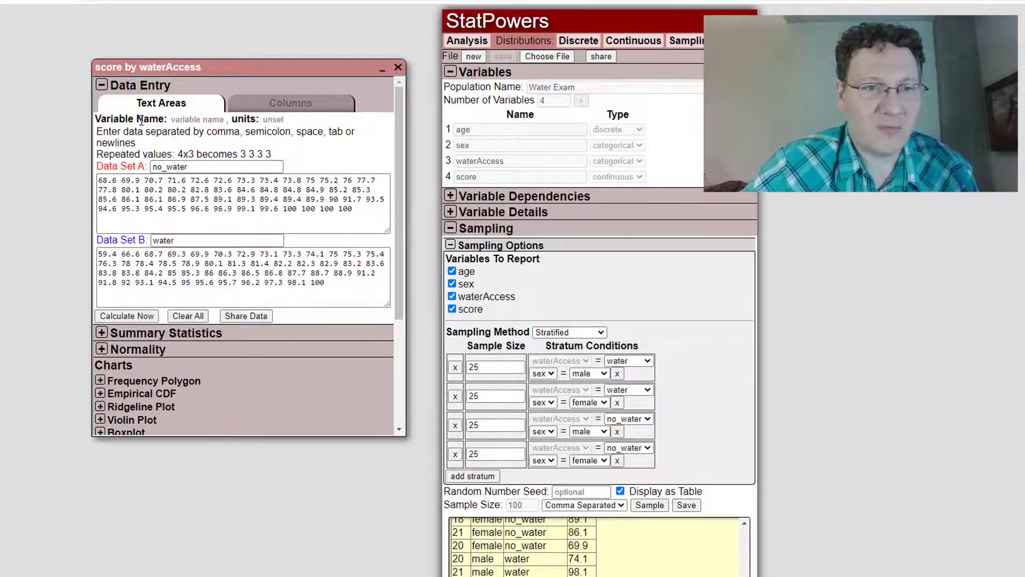
left_click(102, 85)
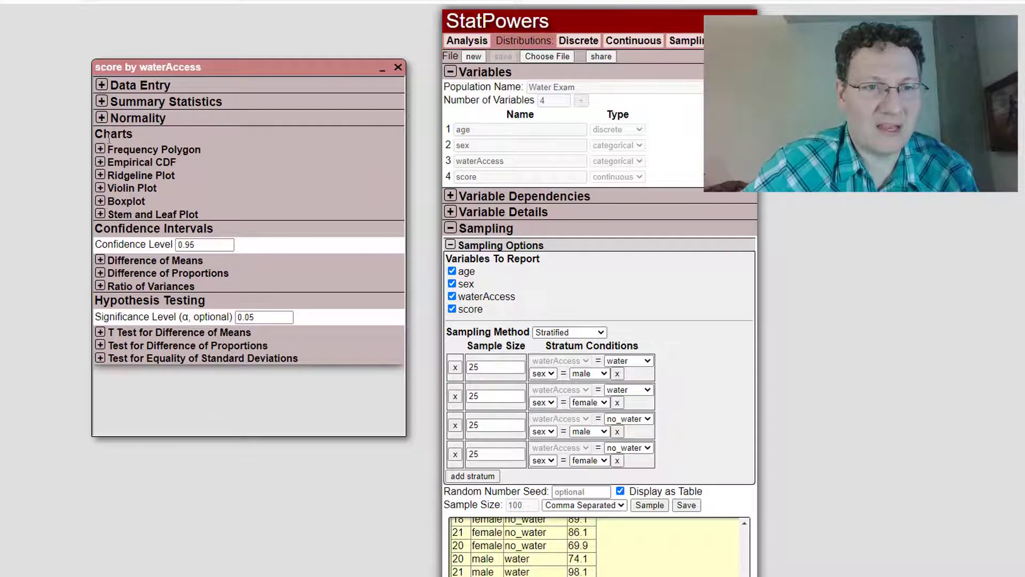
Step: Generate the ridgeline plot of score densities for no_water and water groups and view it
left_click(130, 179)
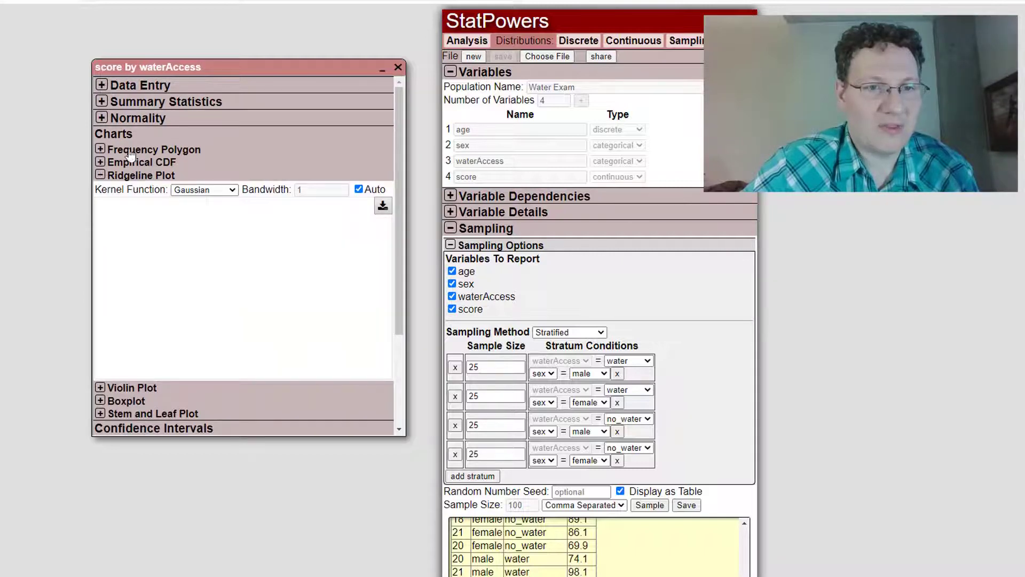
left_click(126, 176)
left_click(141, 85)
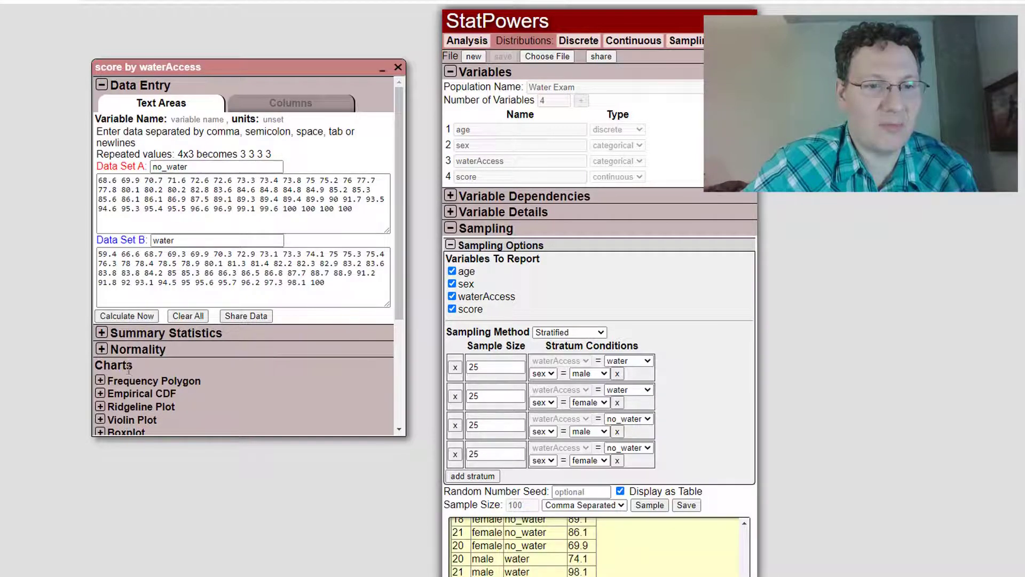
left_click(141, 407)
scroll(259, 356, "down", 5)
scroll(259, 357, "up", 5)
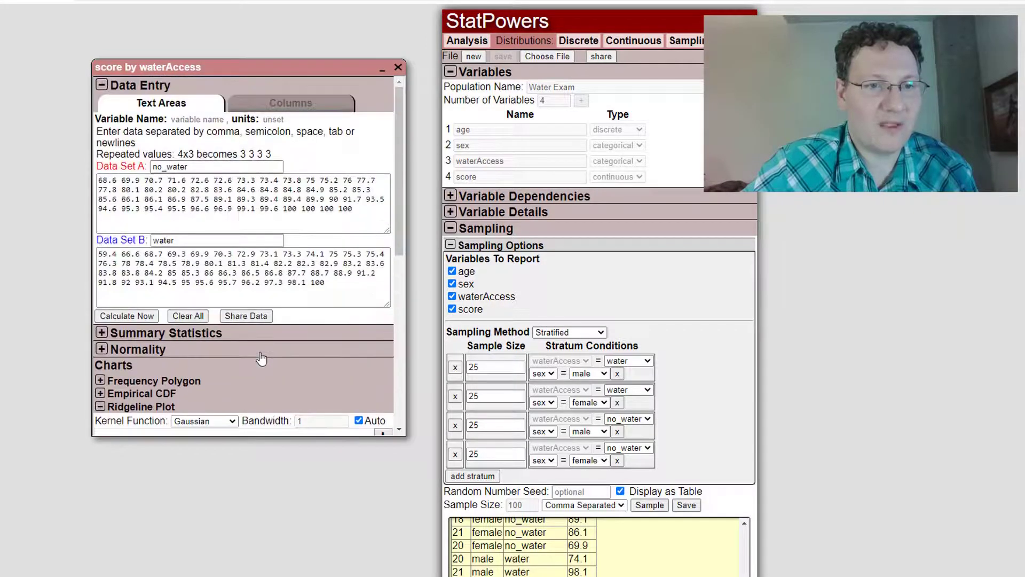
left_click(136, 317)
scroll(261, 355, "down", 3)
scroll(285, 362, "down", 2)
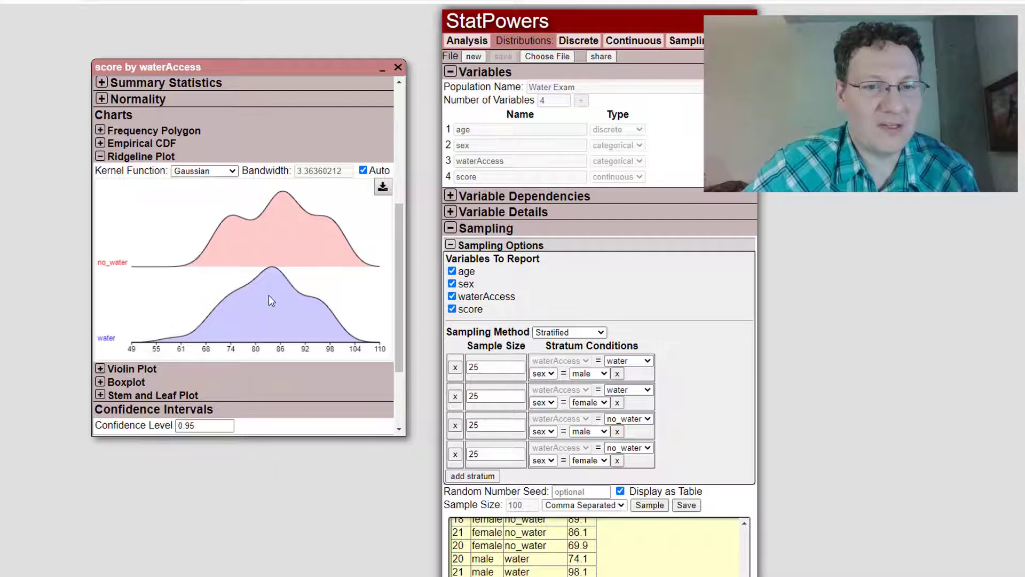
scroll(268, 301, "up", 2)
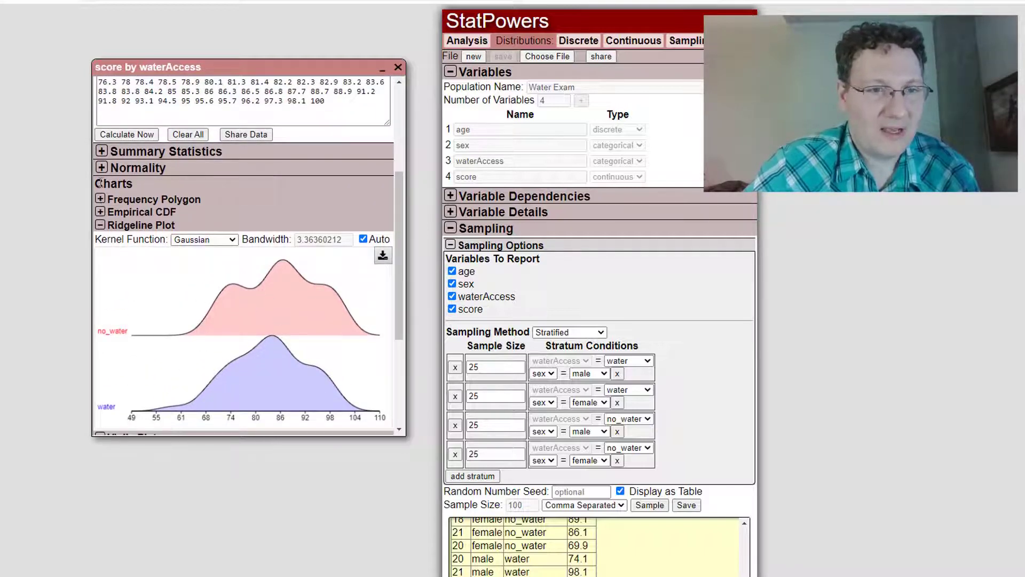
Step: Collapse the Ridgeline Plot and expand the T Test for Difference of Means, giving p = 0.1717
left_click(98, 225)
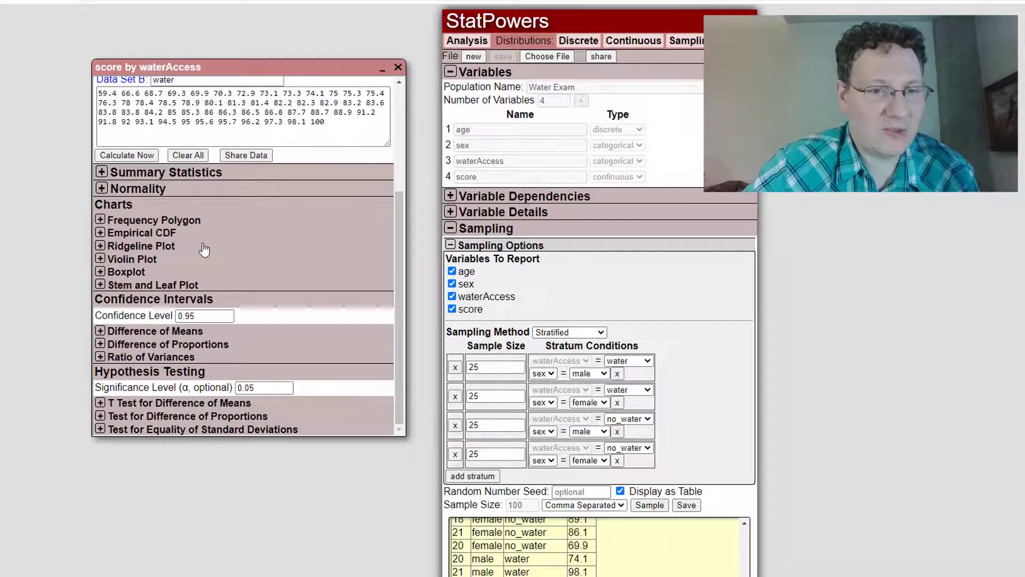
left_click(100, 404)
scroll(289, 408, "down", 4)
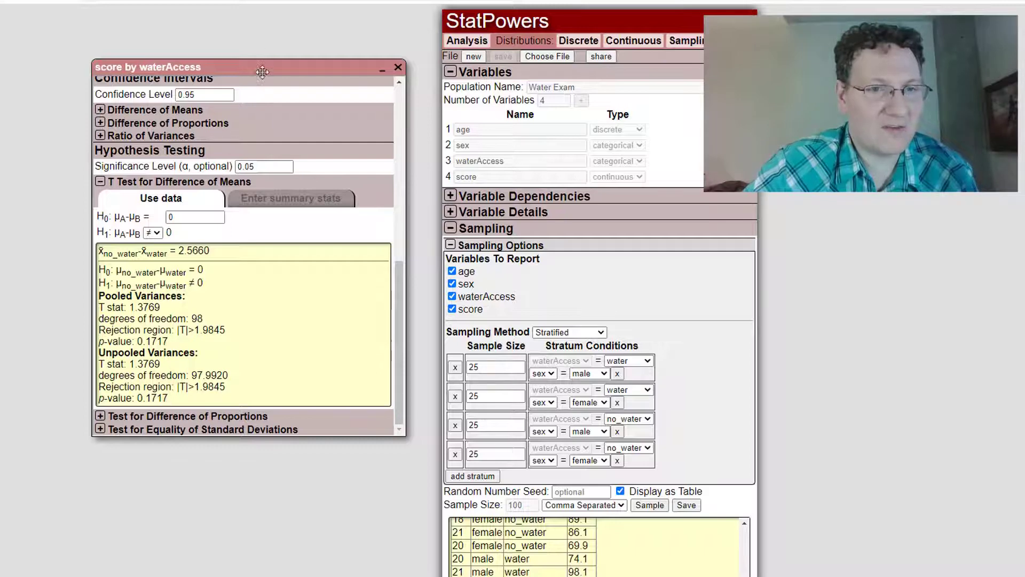
left_click_drag(262, 71, 247, 37)
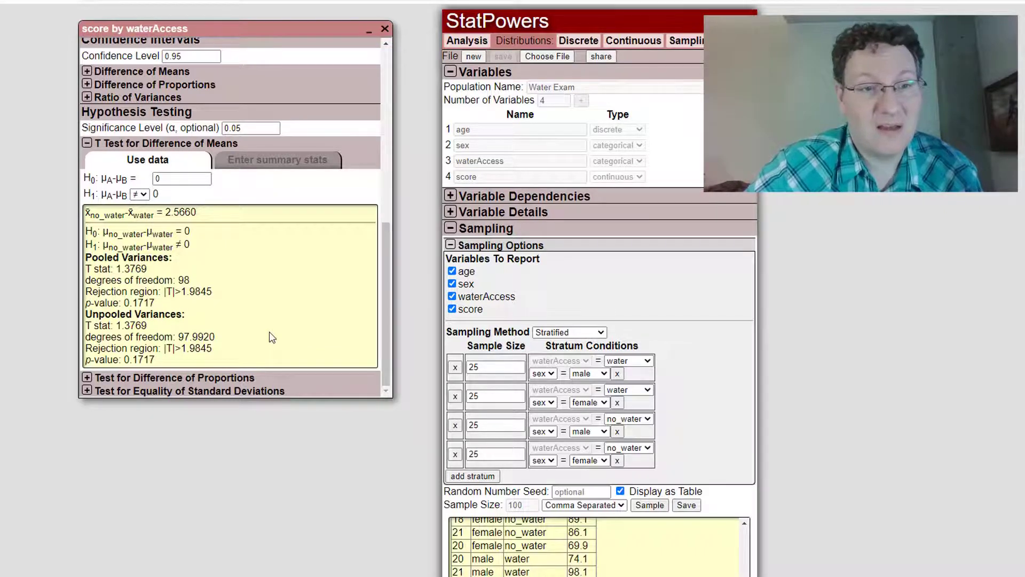
scroll(271, 336, "up", 3)
scroll(271, 337, "up", 4)
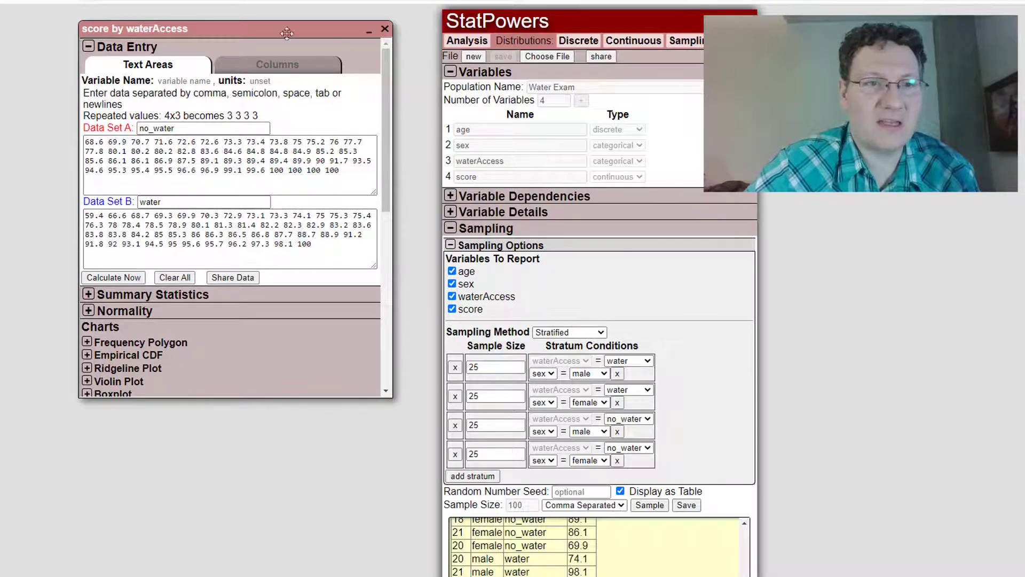
Step: Minimize the score by waterAccess window and park it near the top
left_click_drag(289, 26, 319, 65)
left_click(400, 70)
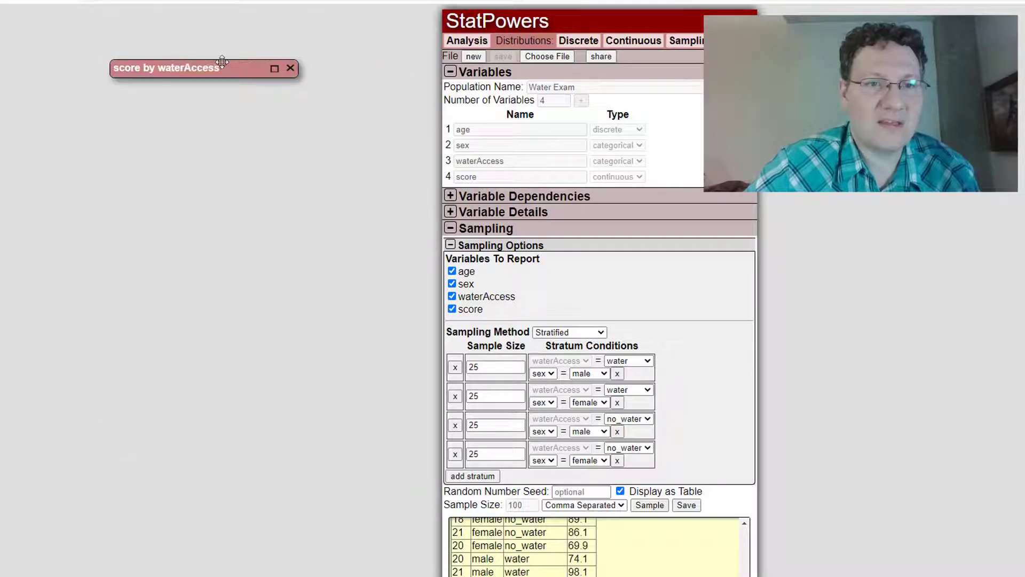
left_click_drag(214, 67, 349, 29)
Step: Select age, sex and score as variables to analyze and run the analysis
scroll(335, 367, "down", 4)
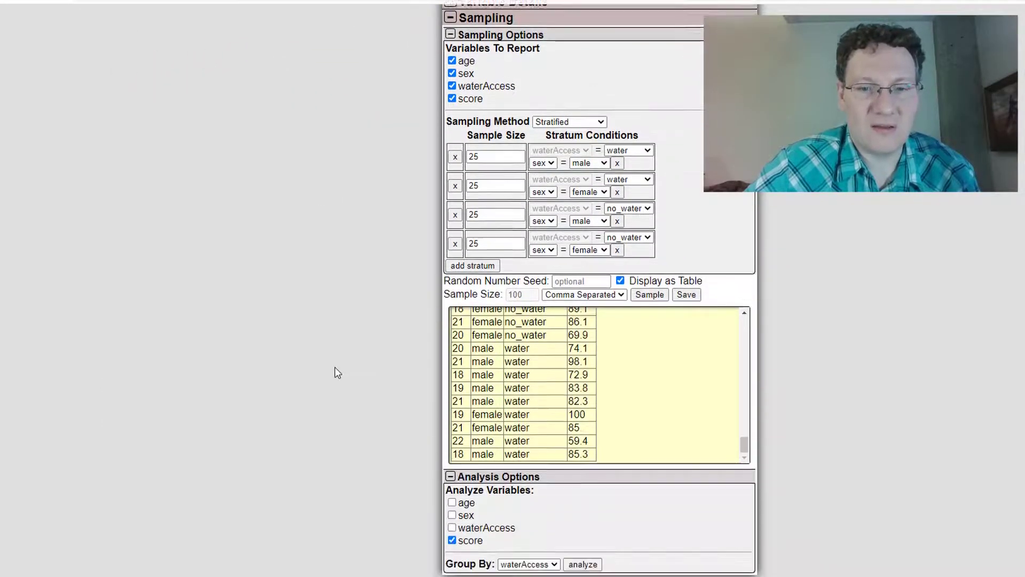
left_click(452, 539)
left_click(452, 502)
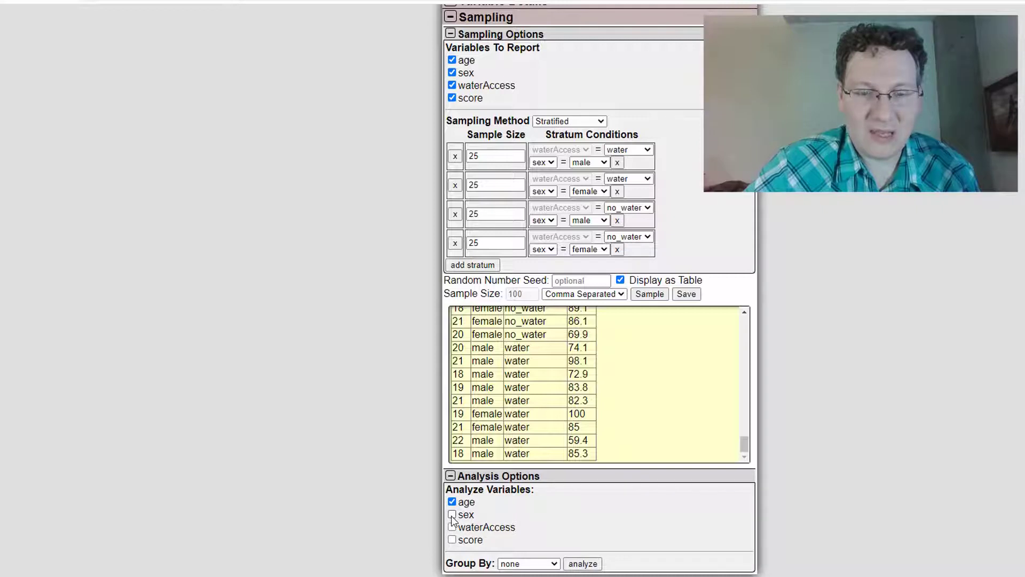
left_click(453, 515)
left_click(453, 514)
left_click(452, 505)
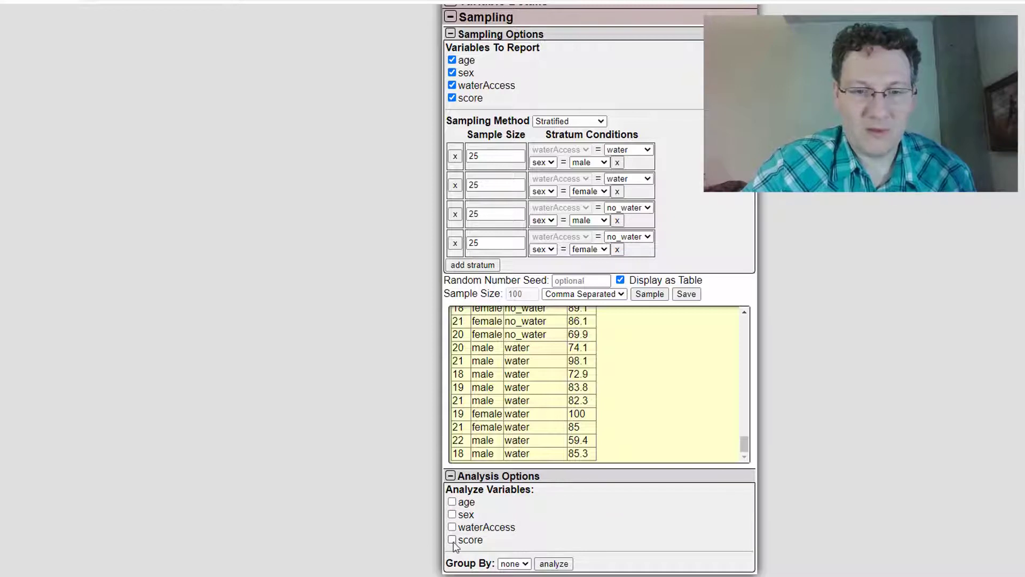
left_click(453, 504)
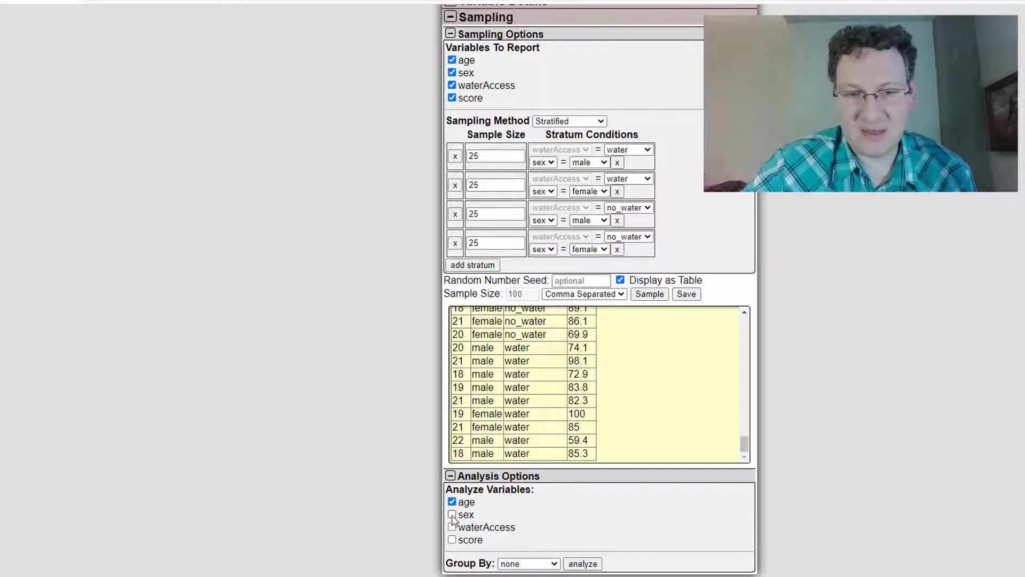
left_click(452, 540)
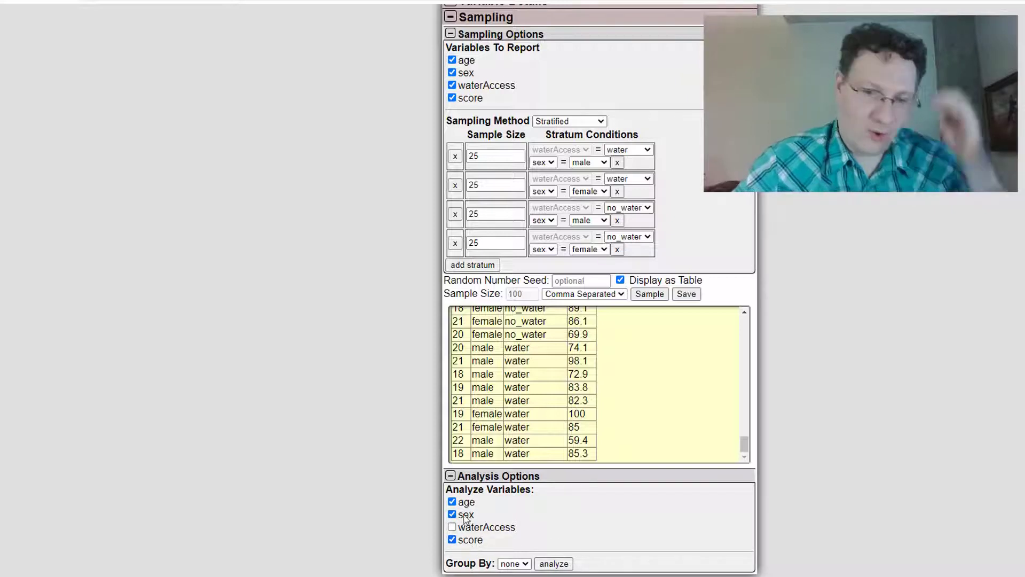
left_click(554, 563)
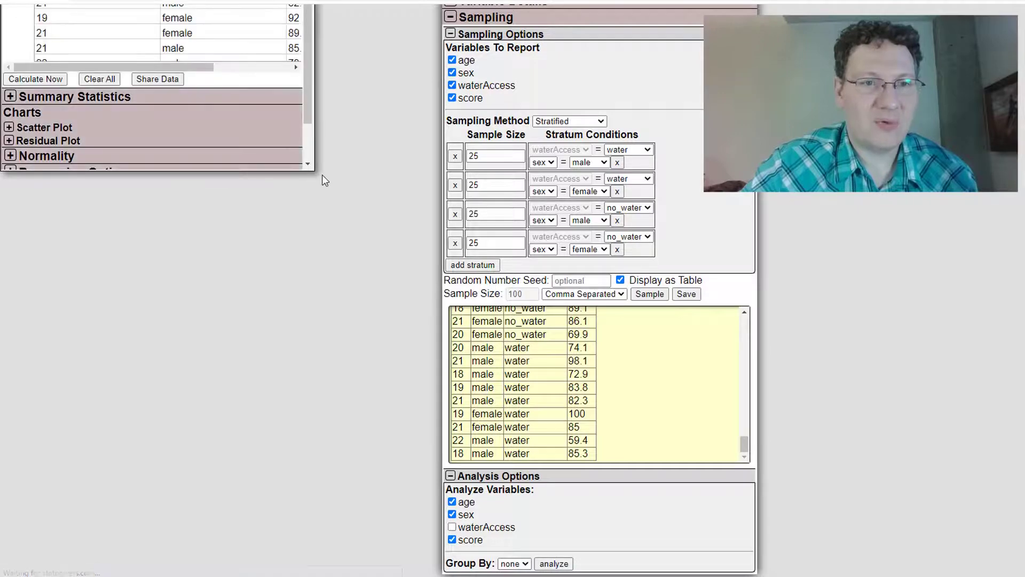
scroll(364, 275, "up", 4)
Step: Show the regression options with score as the response variable
left_click_drag(216, 13, 265, 89)
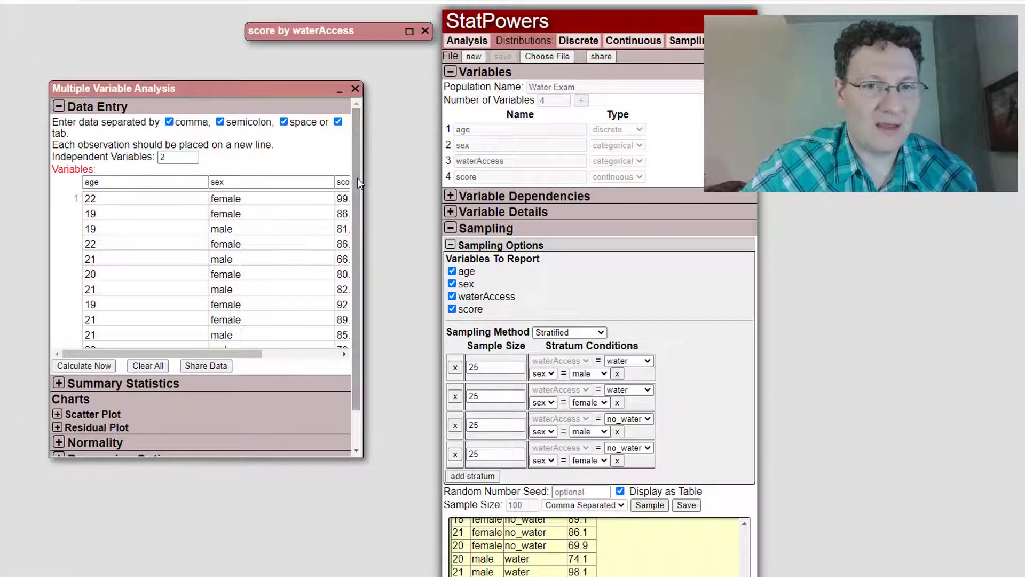
left_click_drag(357, 178, 358, 210)
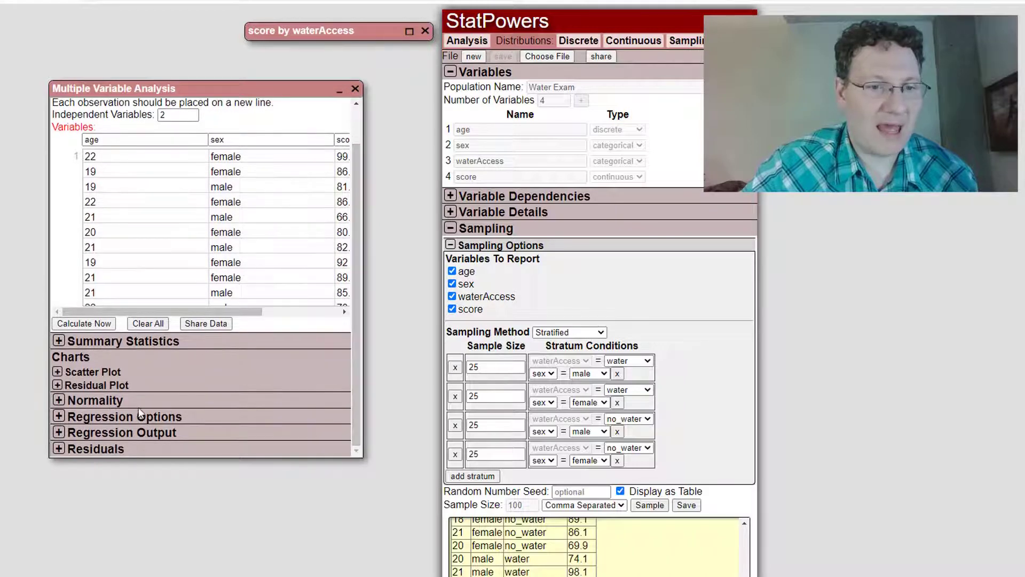
left_click(143, 418)
scroll(201, 389, "down", 3)
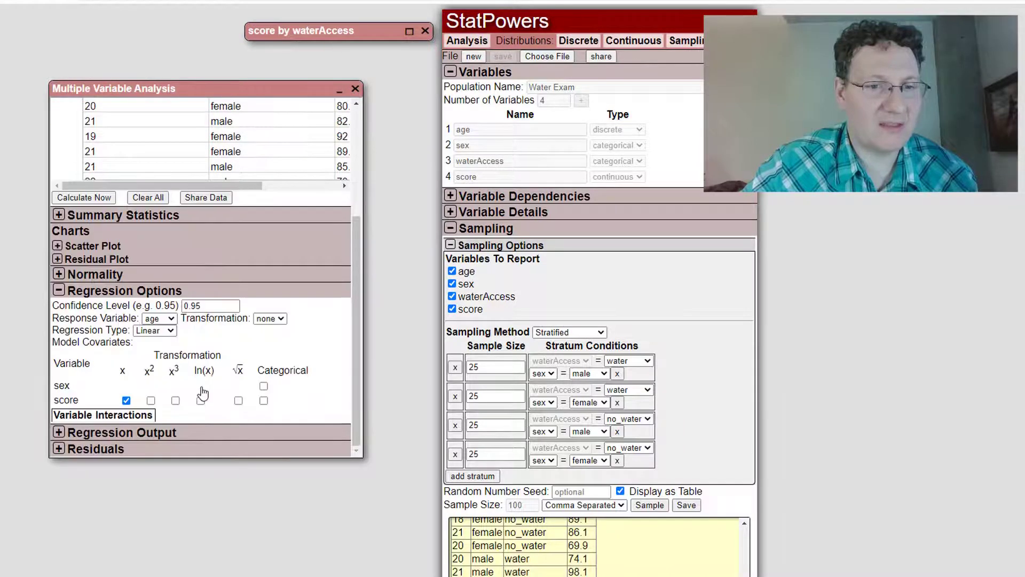
left_click(171, 319)
left_click(160, 351)
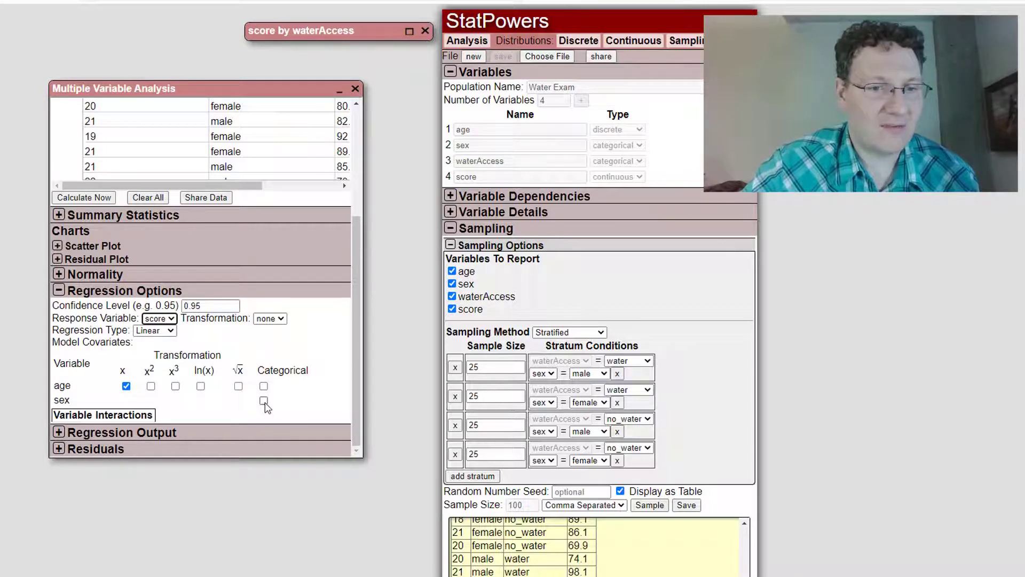
Step: Show the score-versus-age scatter plot and make sex a categorical covariate, female as reference
left_click(89, 247)
scroll(265, 294, "down", 3)
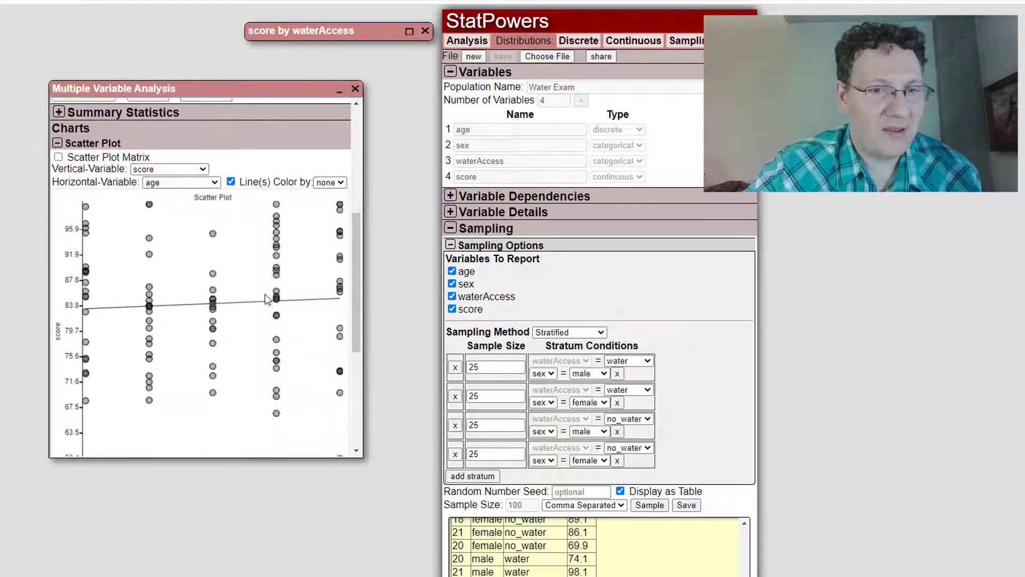
left_click(326, 145)
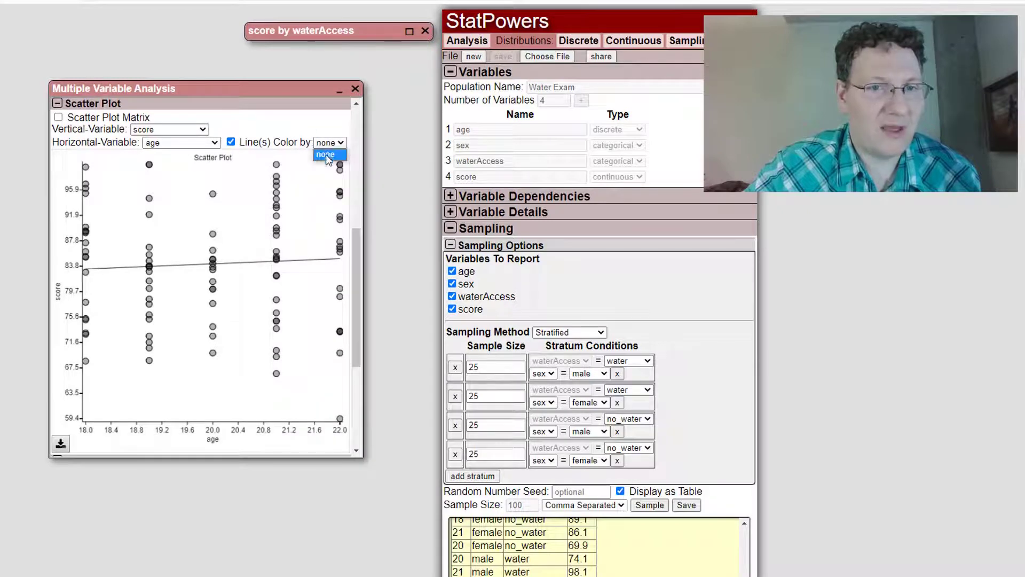
left_click(325, 152)
scroll(325, 152, "down", 4)
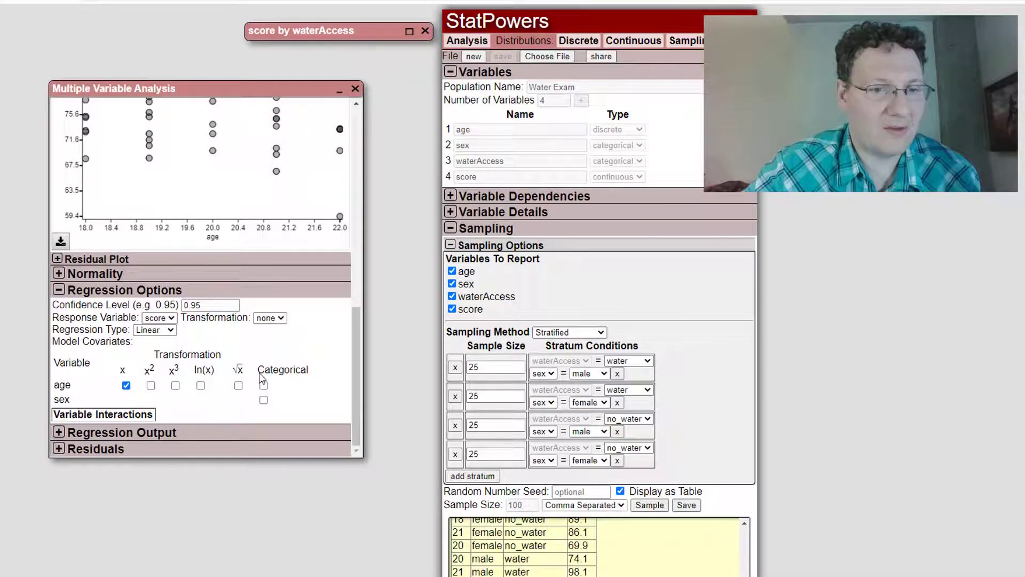
left_click(263, 401)
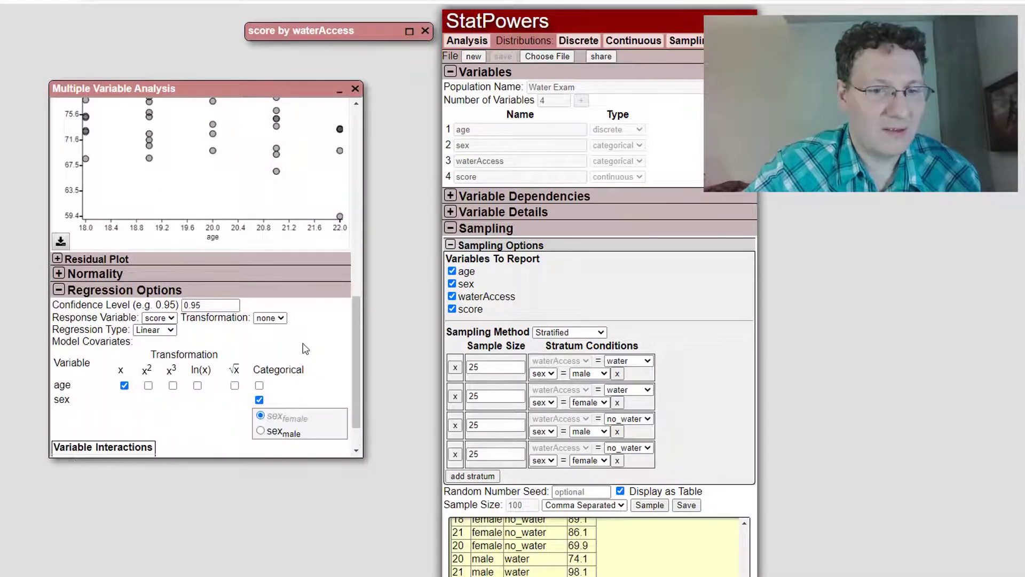
scroll(305, 348, "down", 1)
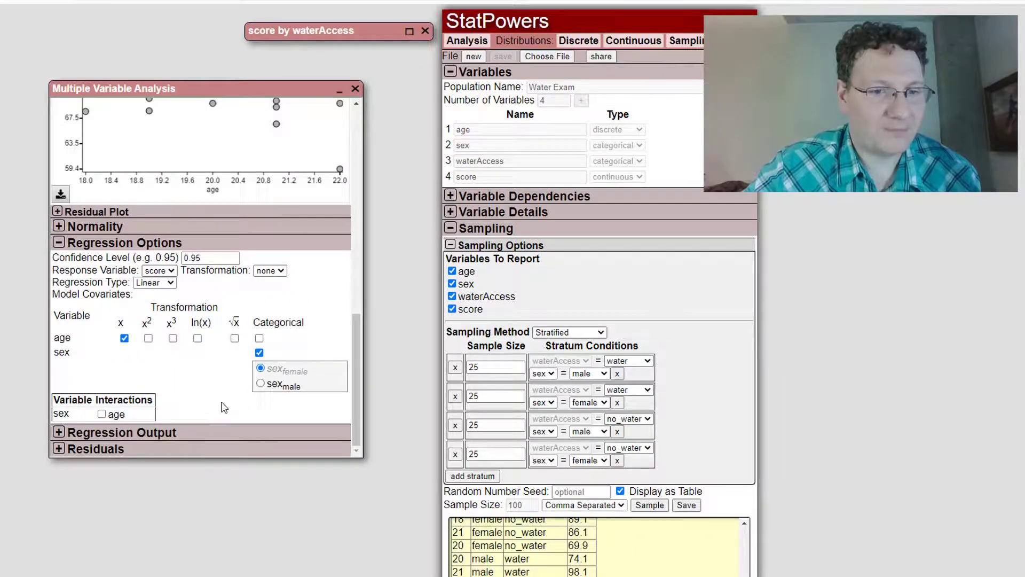
scroll(222, 403, "down", 2)
scroll(223, 407, "up", 2)
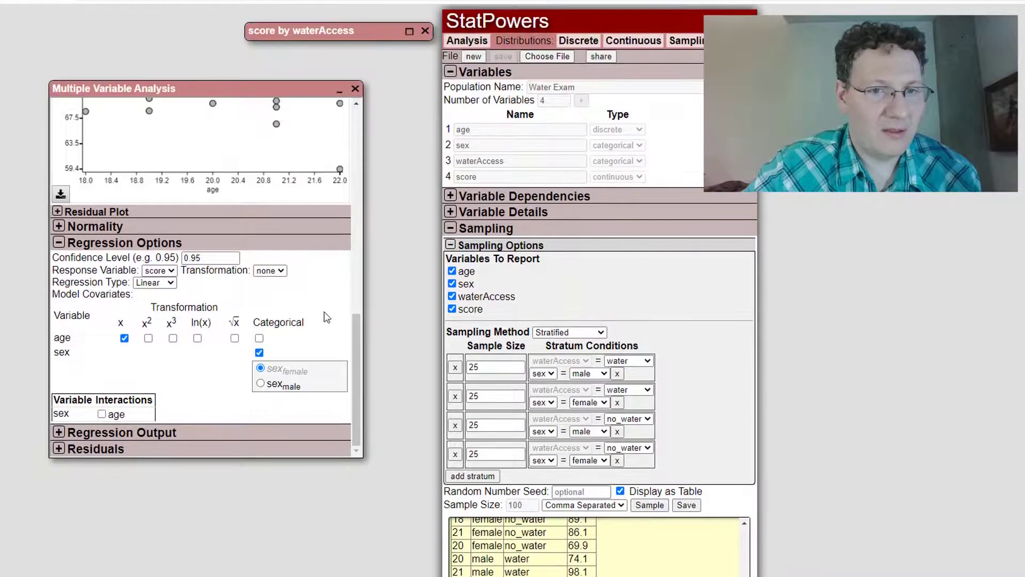
Step: Set Line(s) Color by to sex, giving separate female and male fit lines
scroll(325, 315, "up", 6)
scroll(325, 312, "up", 1)
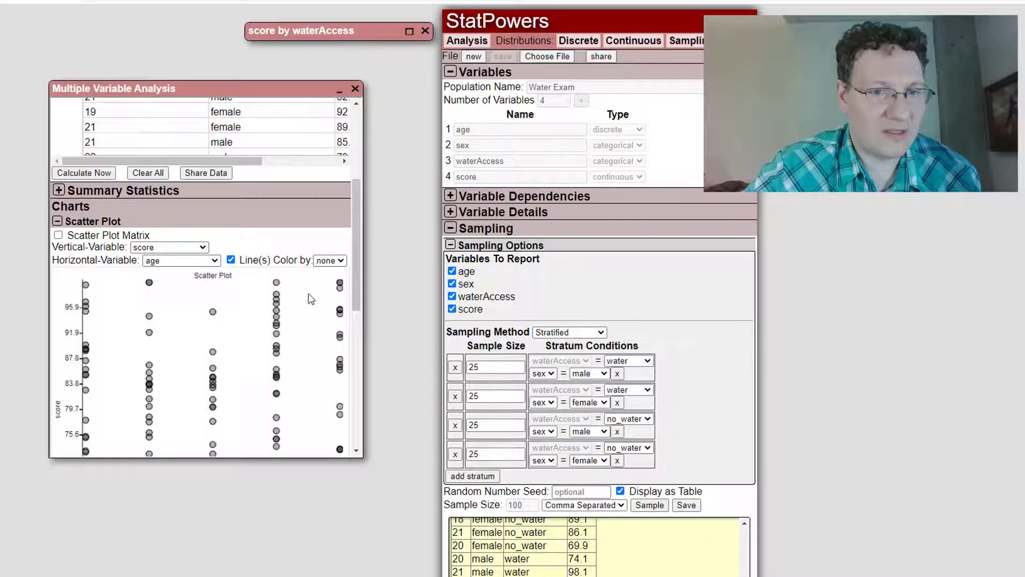
left_click(329, 260)
left_click(325, 284)
scroll(318, 249, "down", 3)
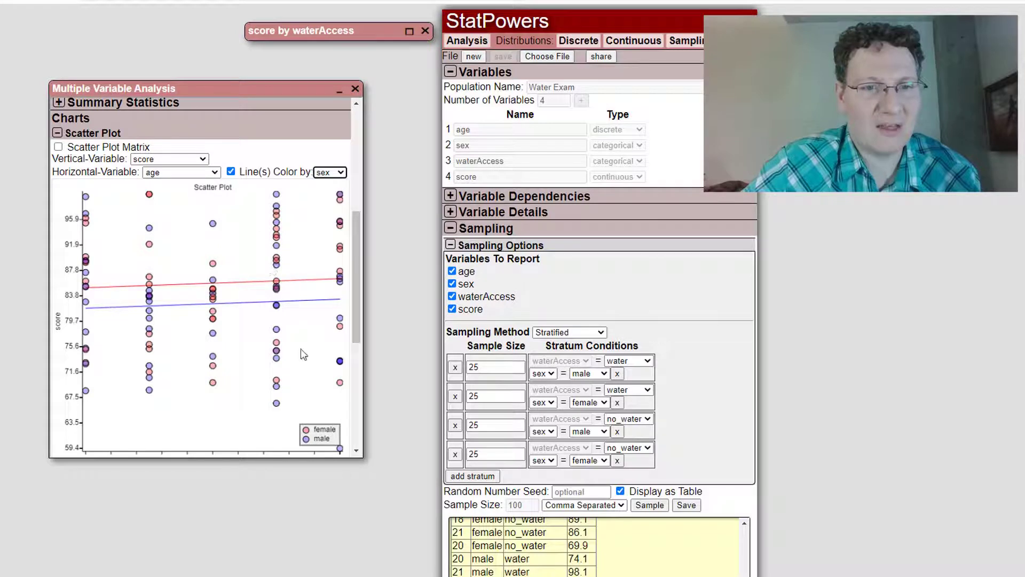
Step: Minimize the Multiple Variable Analysis window and park it beside score by waterAccess
left_click_drag(354, 274, 357, 248)
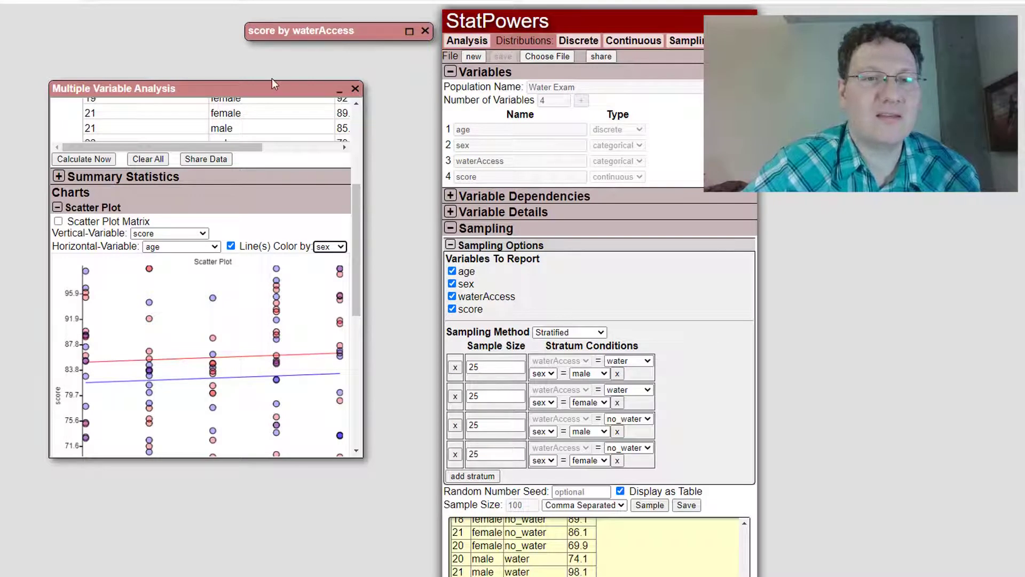
left_click(342, 94)
left_click_drag(160, 89, 350, 60)
Step: Untick age and sex so only score is analyzed, and run the analysis
scroll(363, 203, "down", 4)
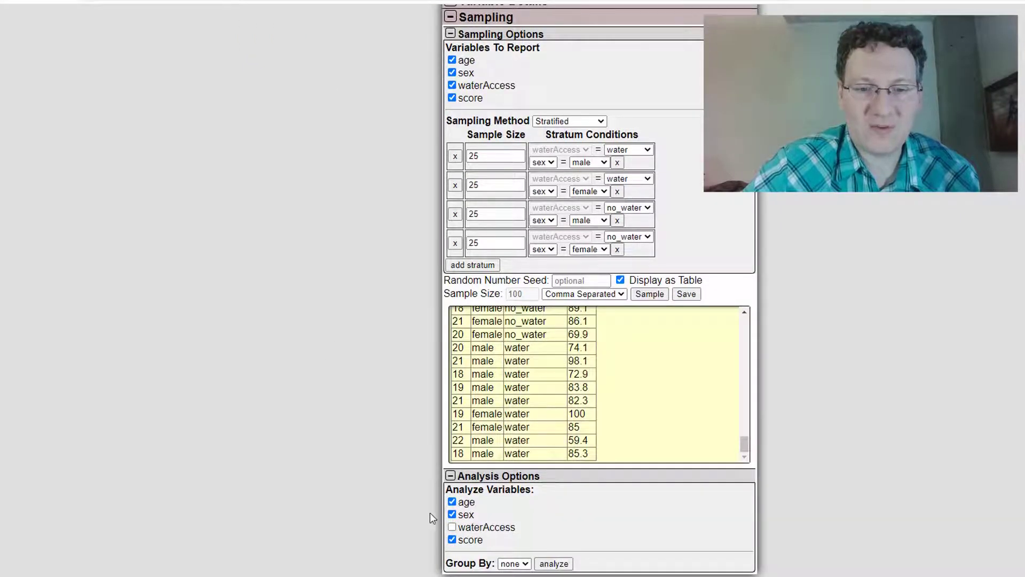
left_click(452, 514)
left_click(452, 501)
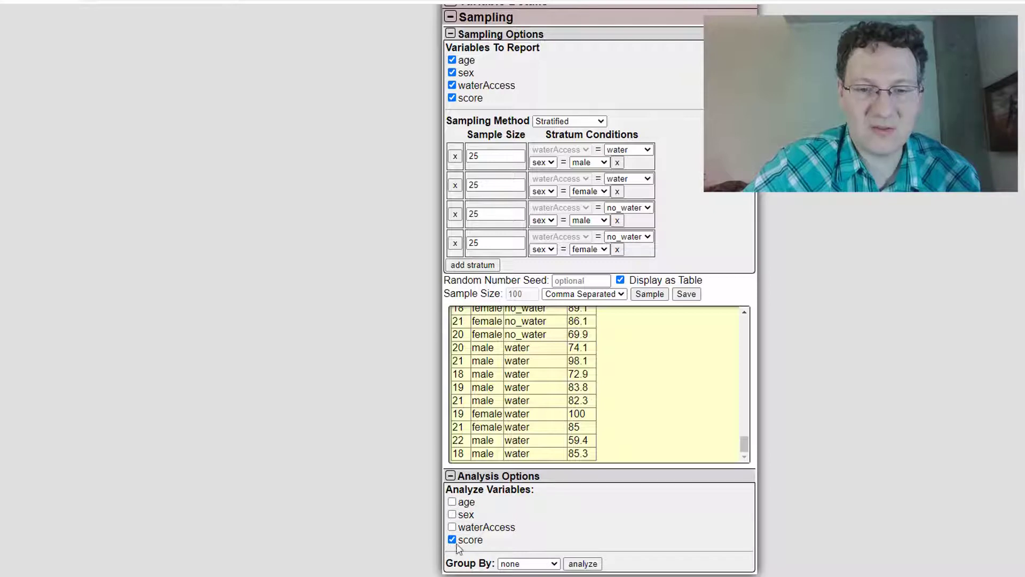
left_click(579, 564)
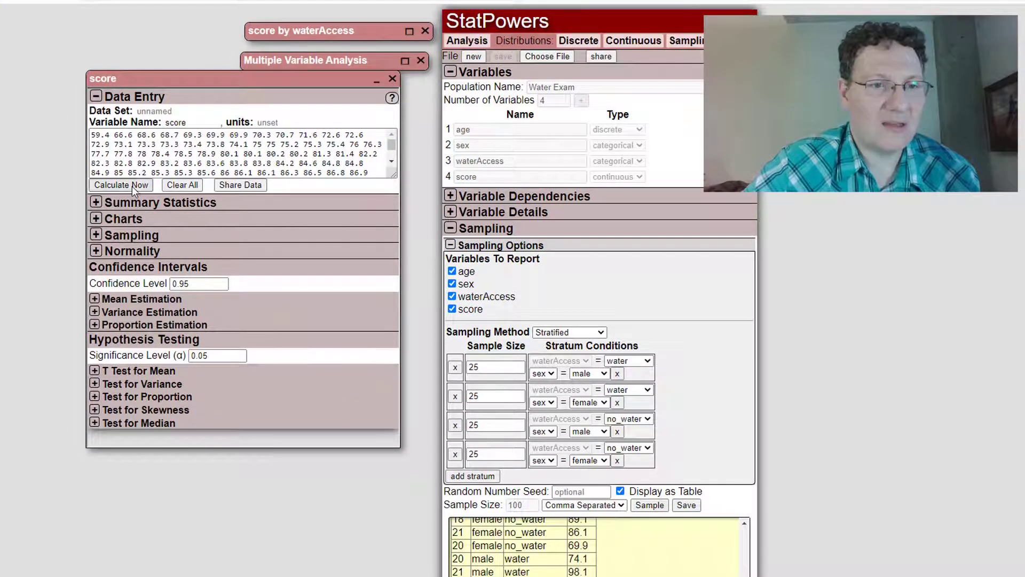
Step: Show summary statistics (mean 84.161, SD 9.3599) and a normal Q-Q plot of the scores
left_click(137, 208)
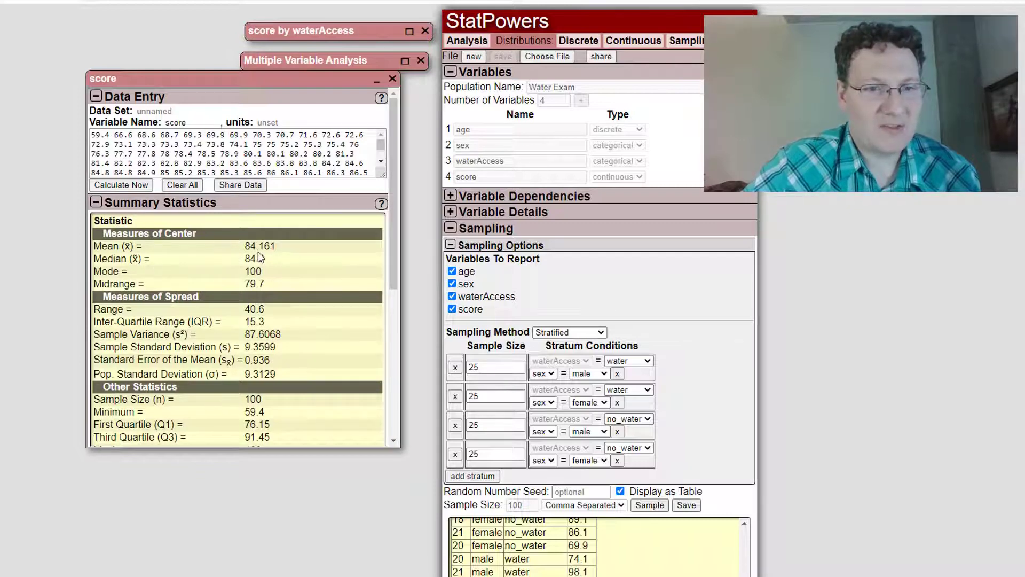
scroll(287, 331, "down", 1)
scroll(288, 331, "down", 1)
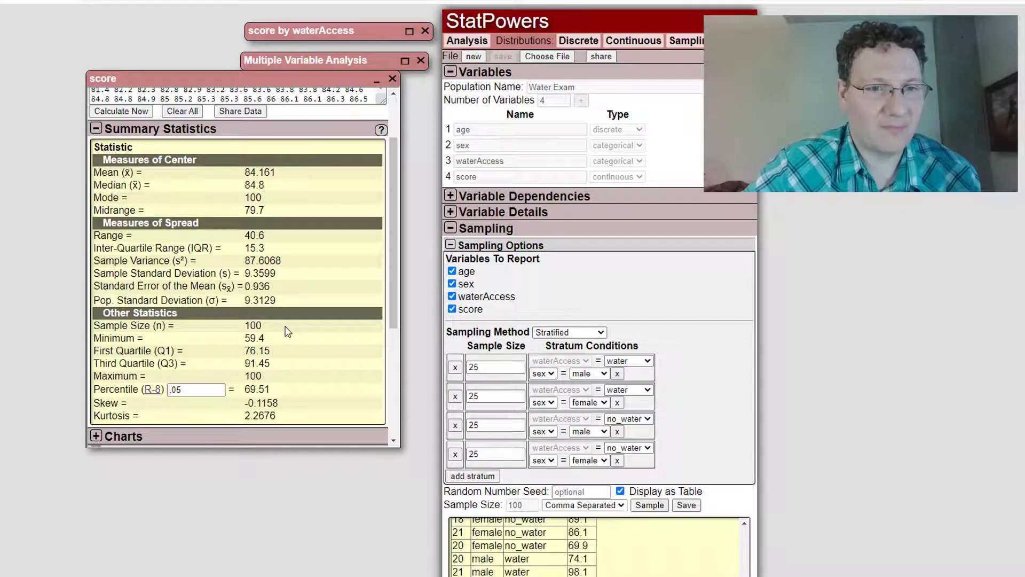
scroll(287, 331, "down", 3)
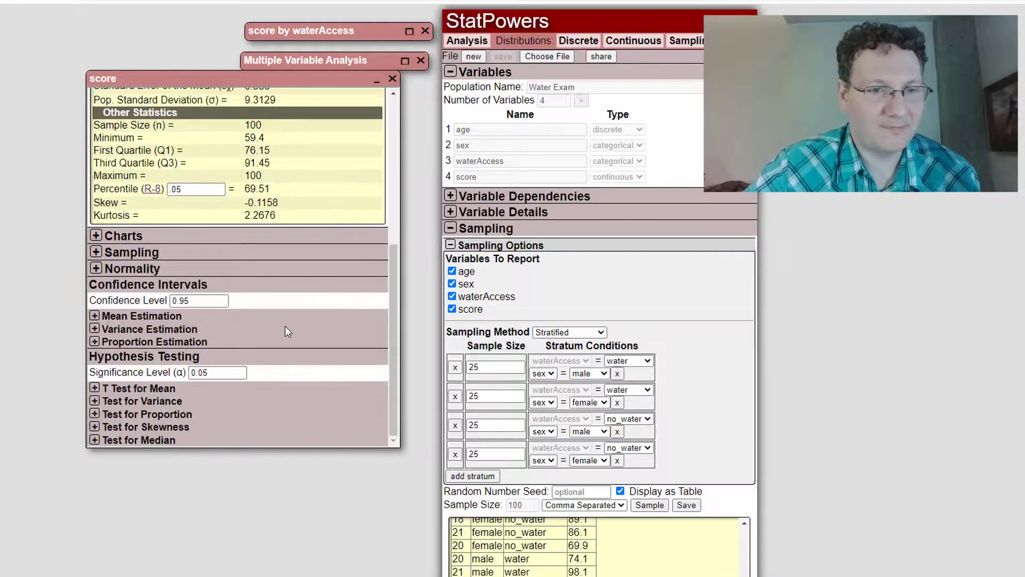
left_click(167, 268)
scroll(348, 301, "down", 1)
scroll(349, 304, "up", 1)
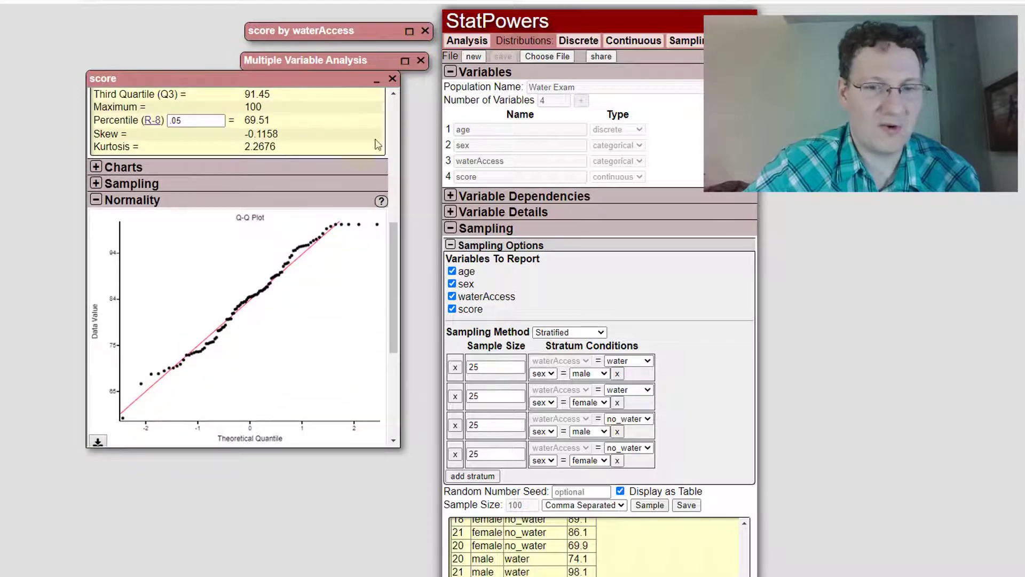
Step: Draw a new Simple Random sample with sample size 1000
scroll(527, 418, "down", 2)
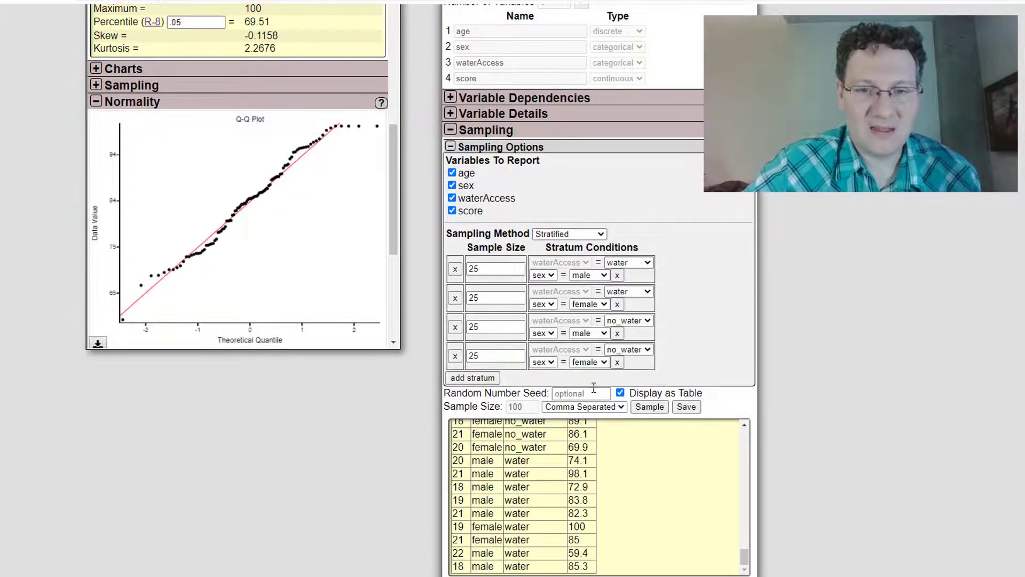
left_click(562, 238)
left_click(566, 249)
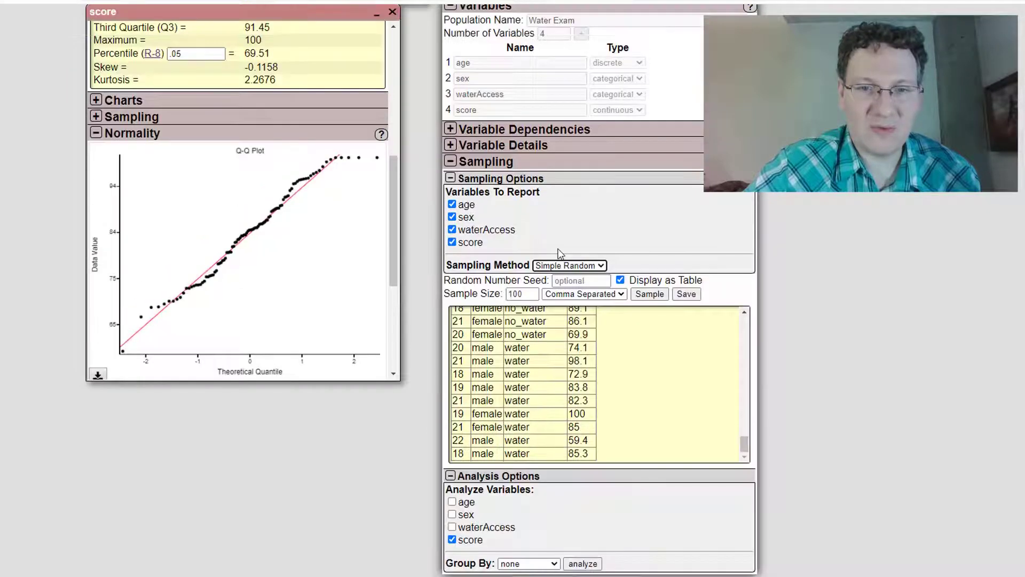
left_click(526, 294)
type("0")
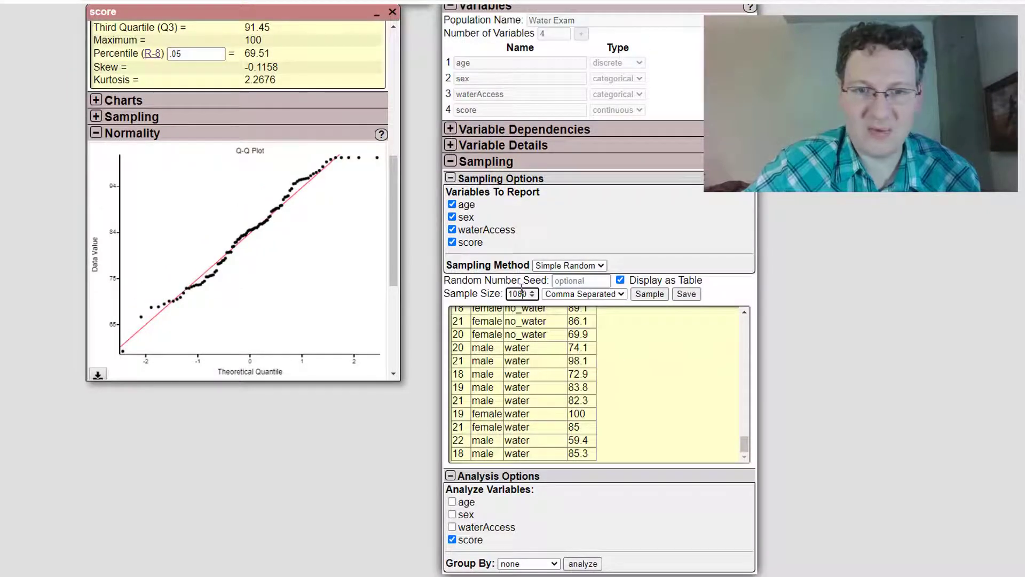
left_click(648, 298)
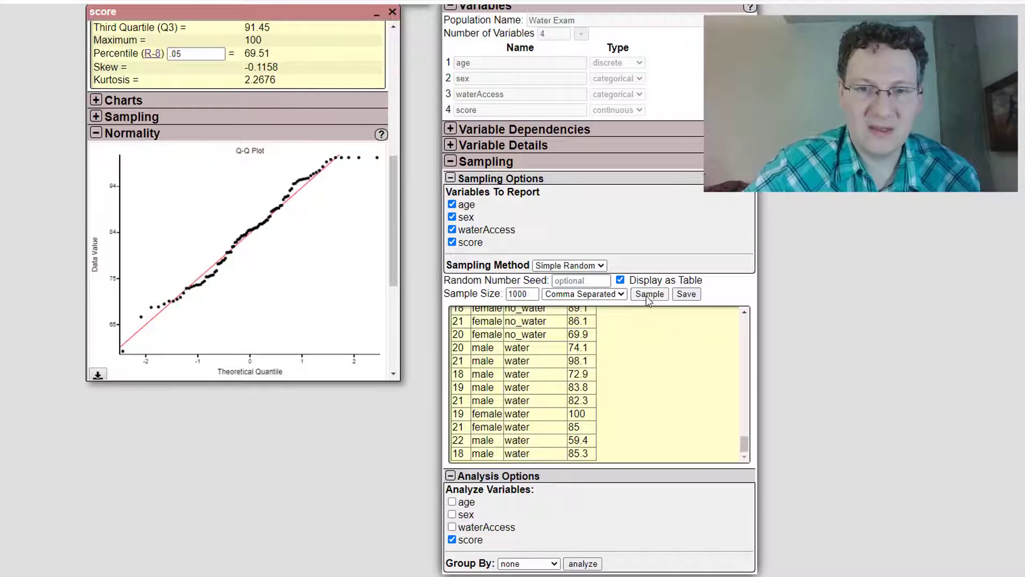
Step: Analyze the 1000-score sample, viewing and then hiding its Q-Q plot
left_click(577, 565)
scroll(235, 155, "down", 1)
scroll(207, 190, "up", 1)
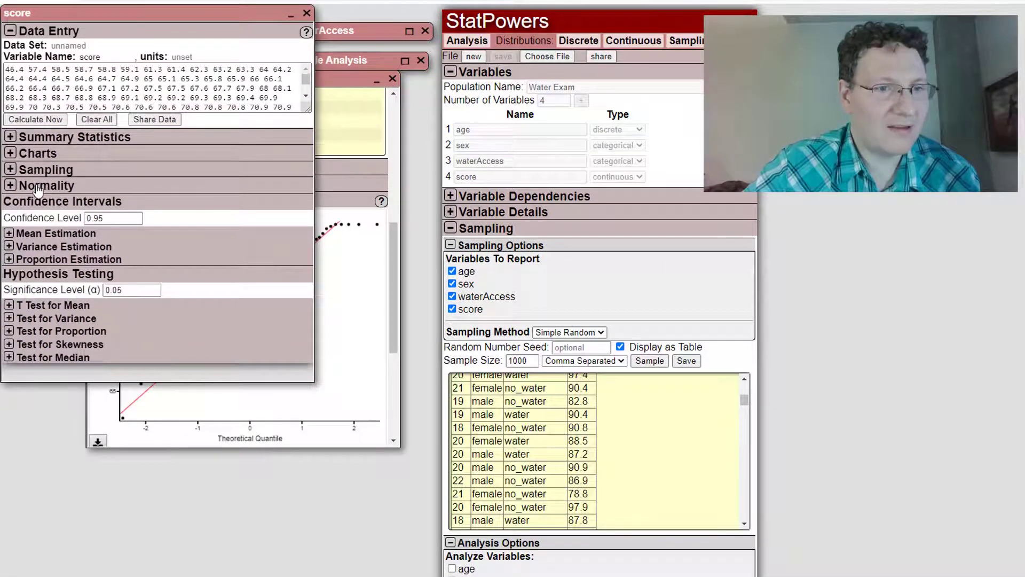
left_click(47, 186)
scroll(229, 262, "down", 1)
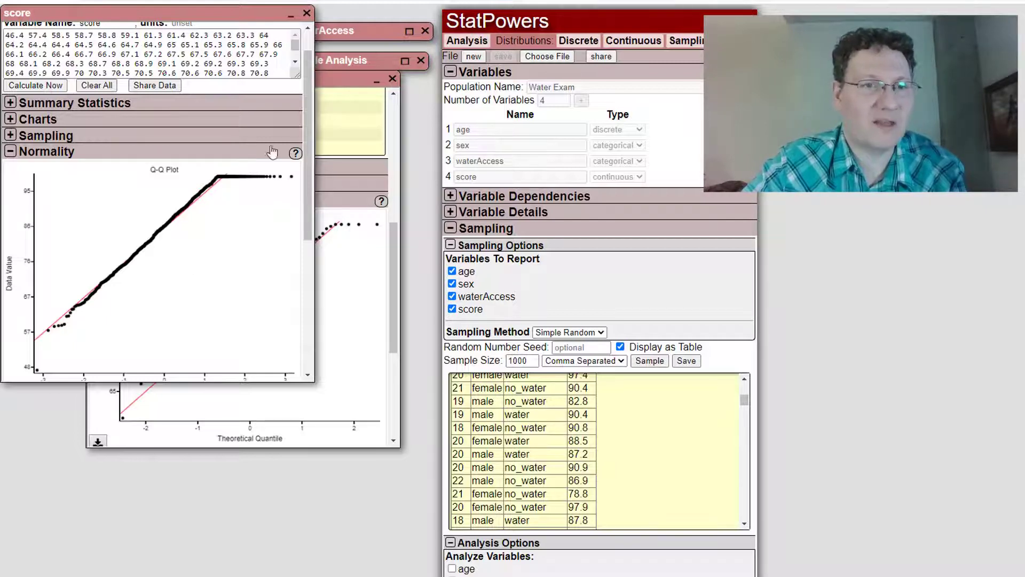
left_click(53, 152)
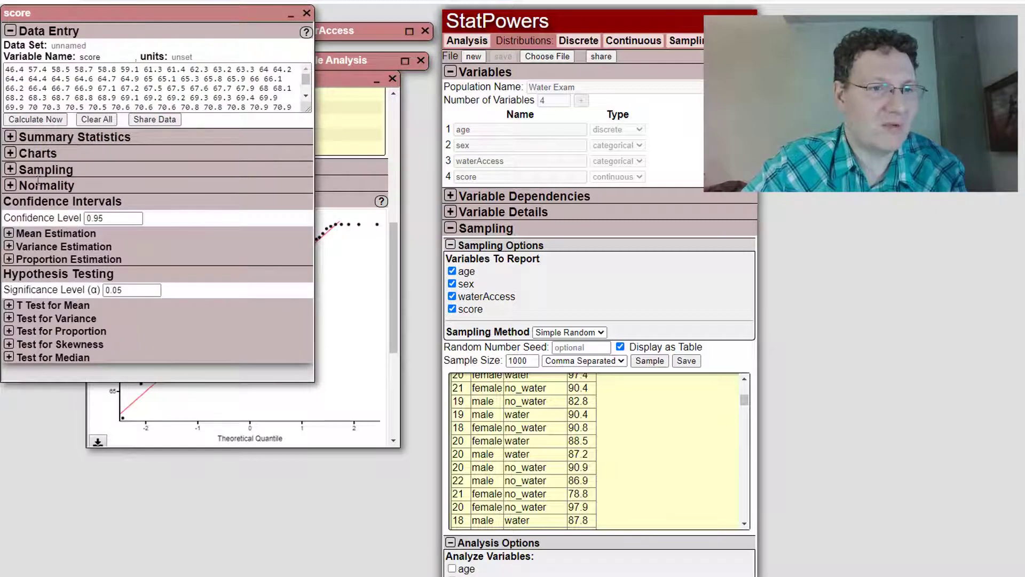
Step: Expand Charts and show a Freedman-Diaconis frequency histogram of the 1000 scores
left_click(42, 156)
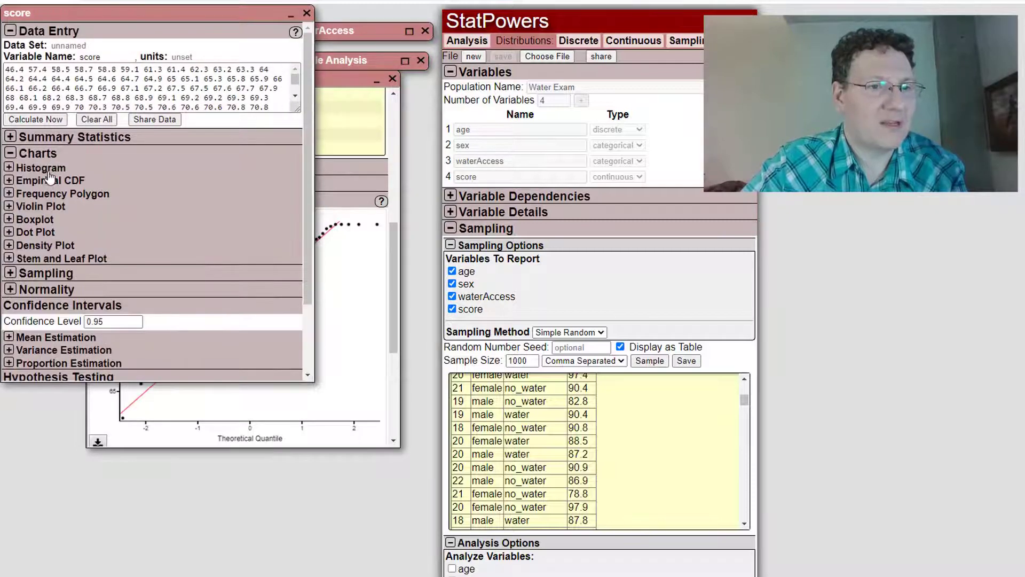
left_click(45, 170)
scroll(264, 304, "down", 1)
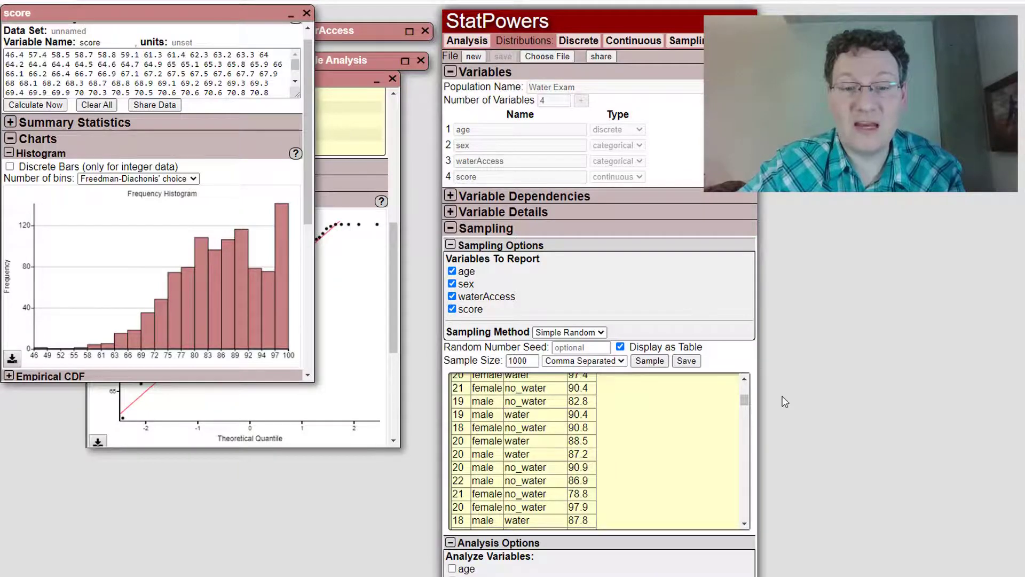
scroll(783, 401, "down", 2)
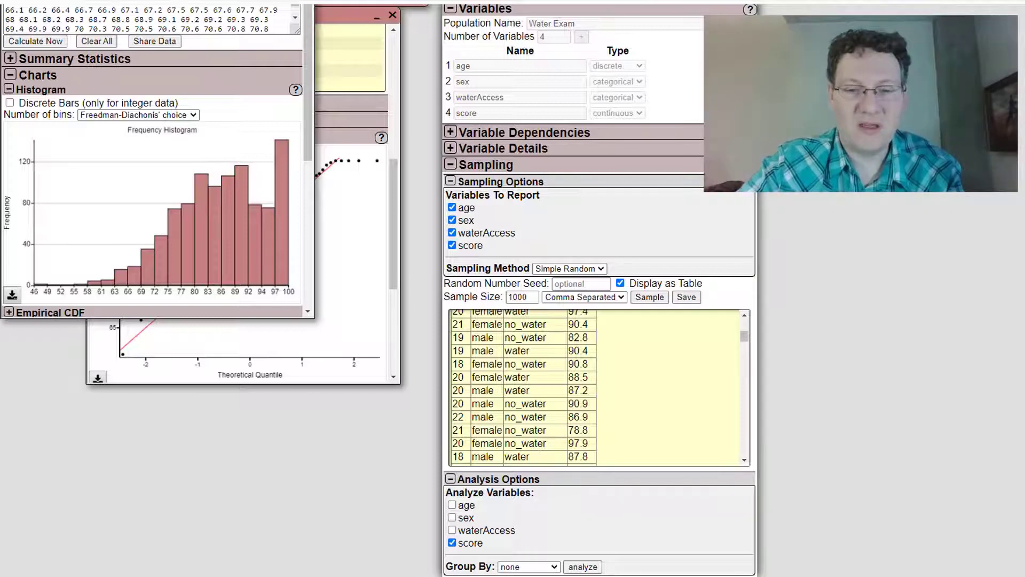
Step: Tick age under Analyze Variables again and collapse the Analysis Options section
left_click(454, 506)
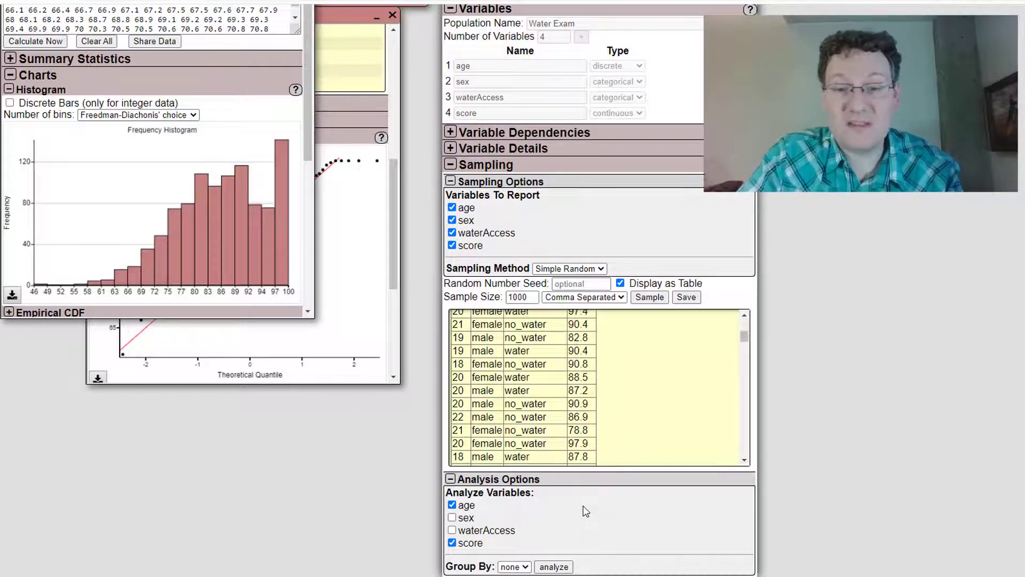
left_click(557, 481)
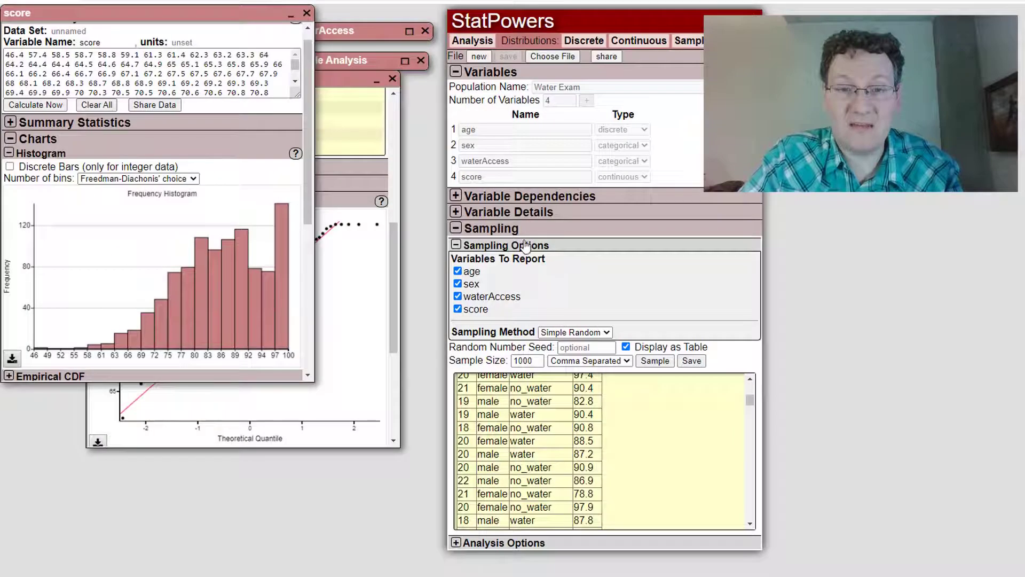